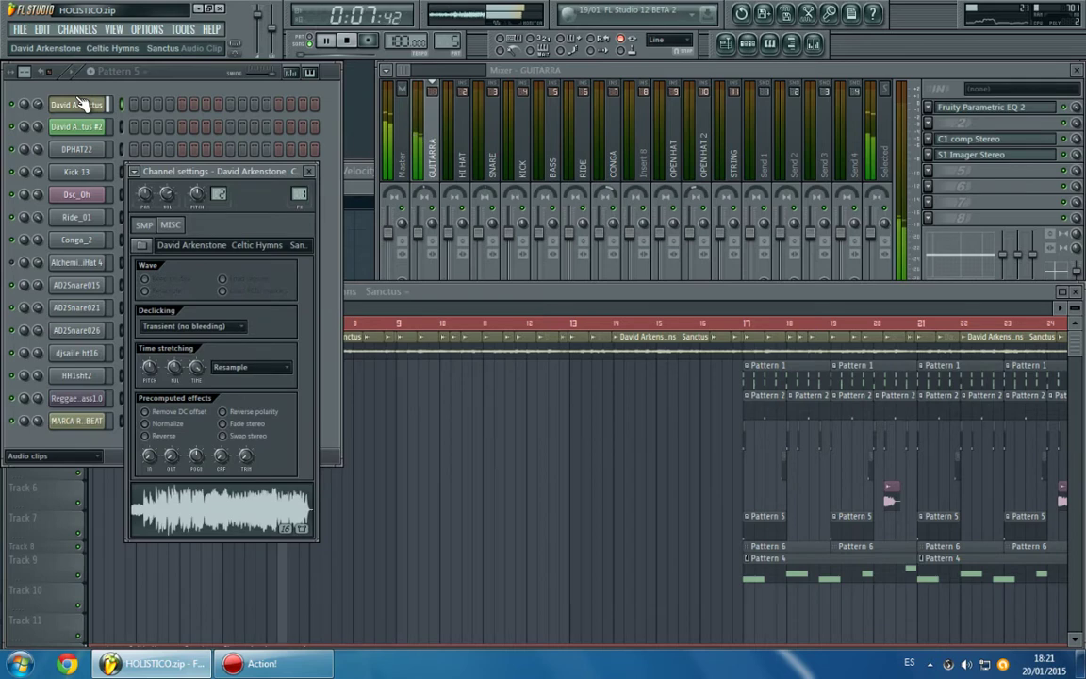
Stop the song and open Pattern 1 from the playlist to play it on its own.
{"action": "left_click", "coordinate": [81, 106]}
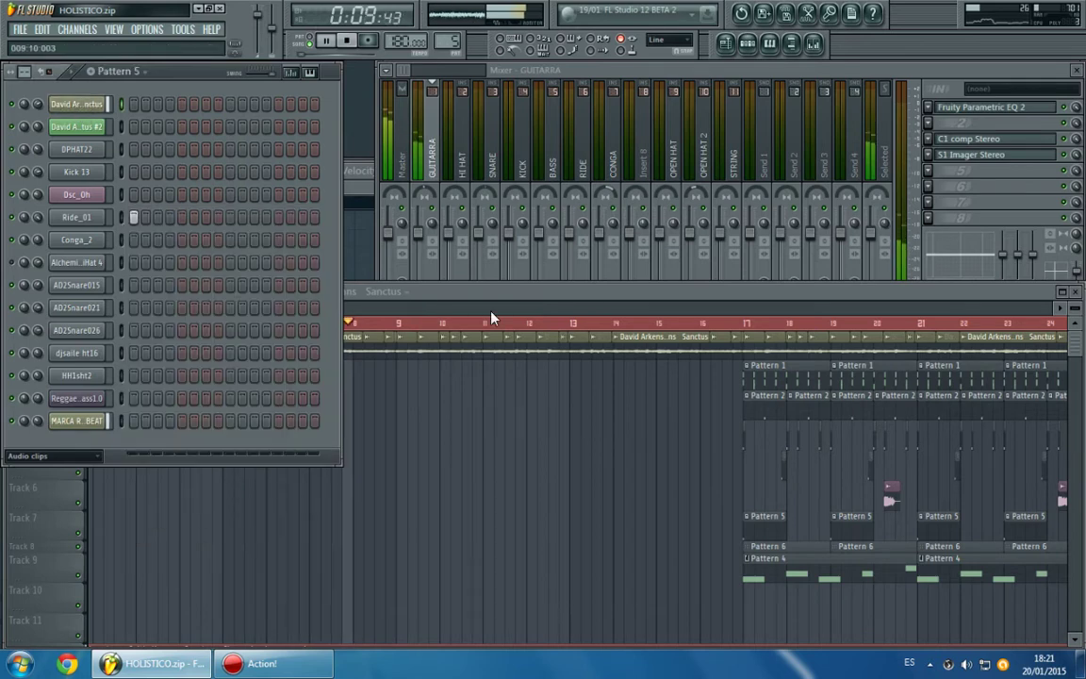
{"action": "key", "text": "space"}
{"action": "left_click", "coordinate": [770, 380]}
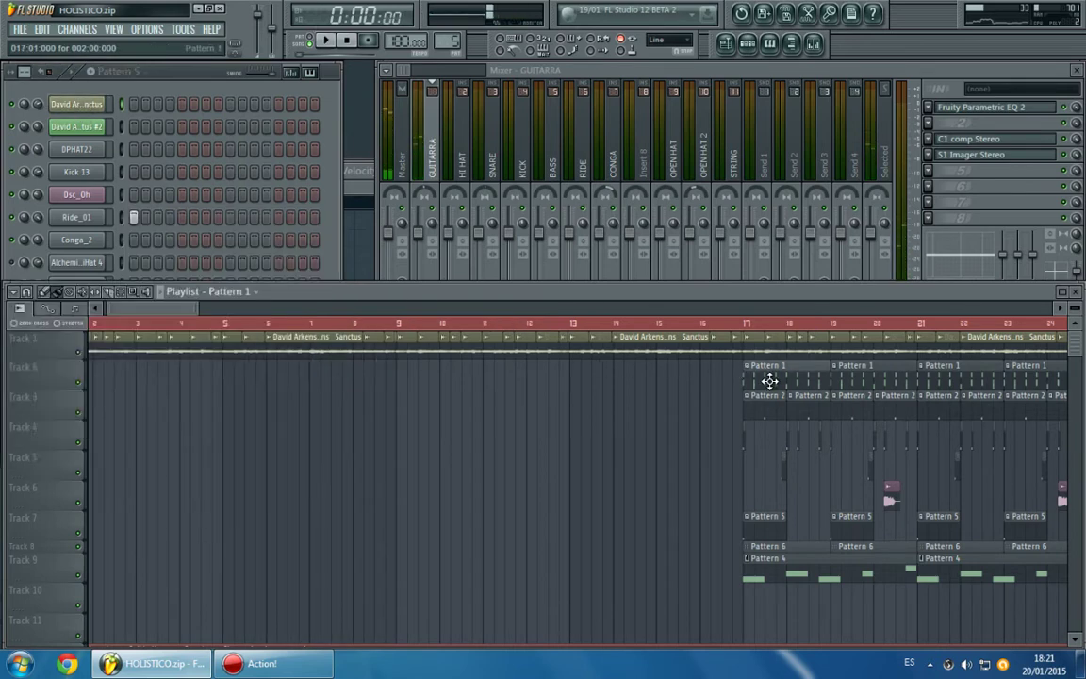
{"action": "double_click", "coordinate": [770, 380]}
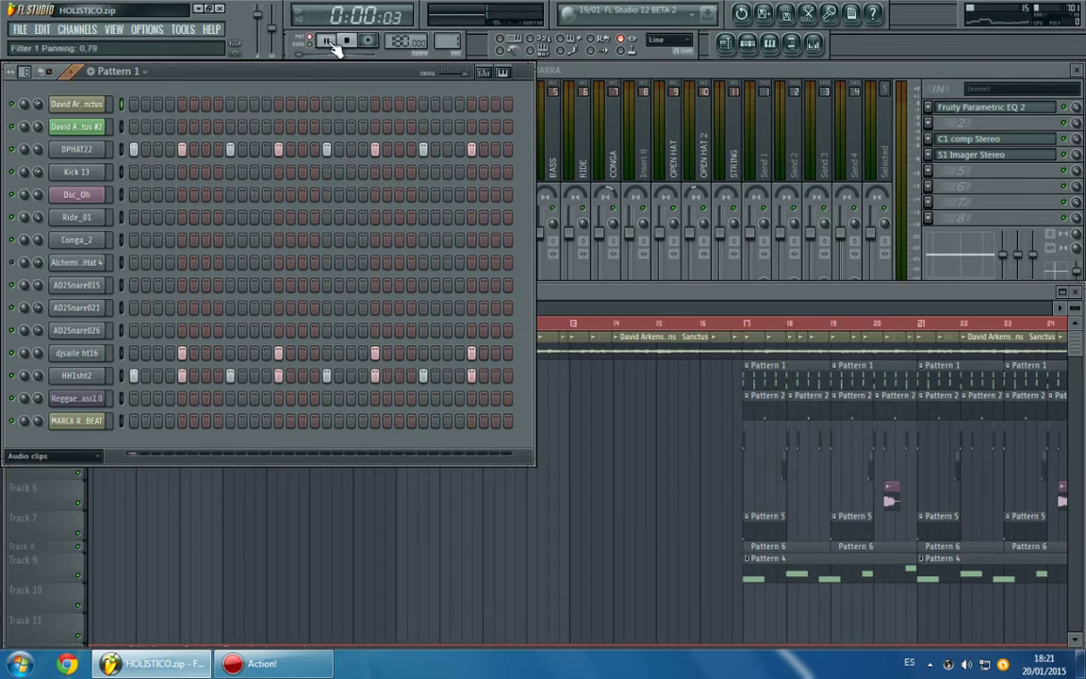
{"action": "left_click", "coordinate": [543, 151]}
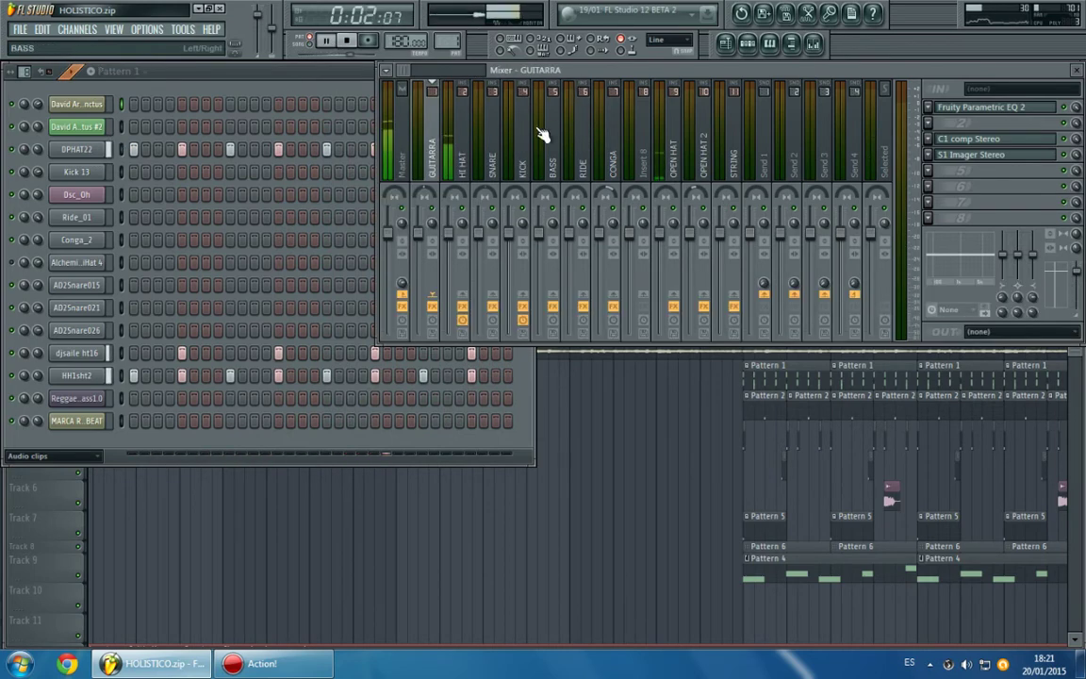
Inspect the DPHAT22 channel's step pitches and velocities in Pattern 1.
{"action": "left_click", "coordinate": [81, 151]}
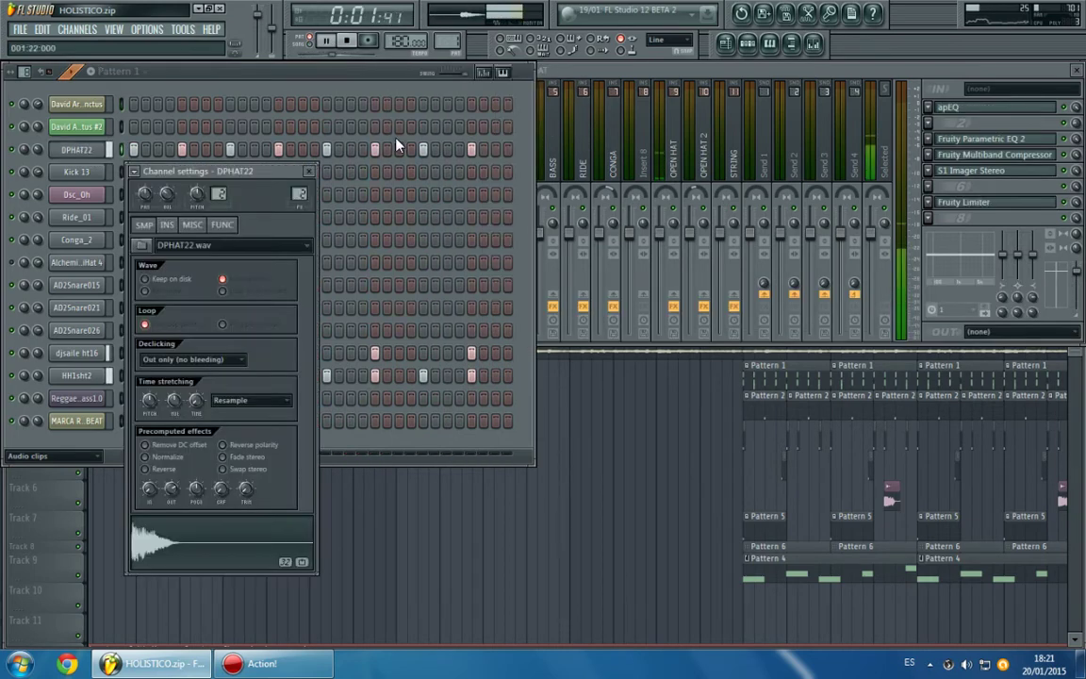
{"action": "left_click", "coordinate": [506, 75]}
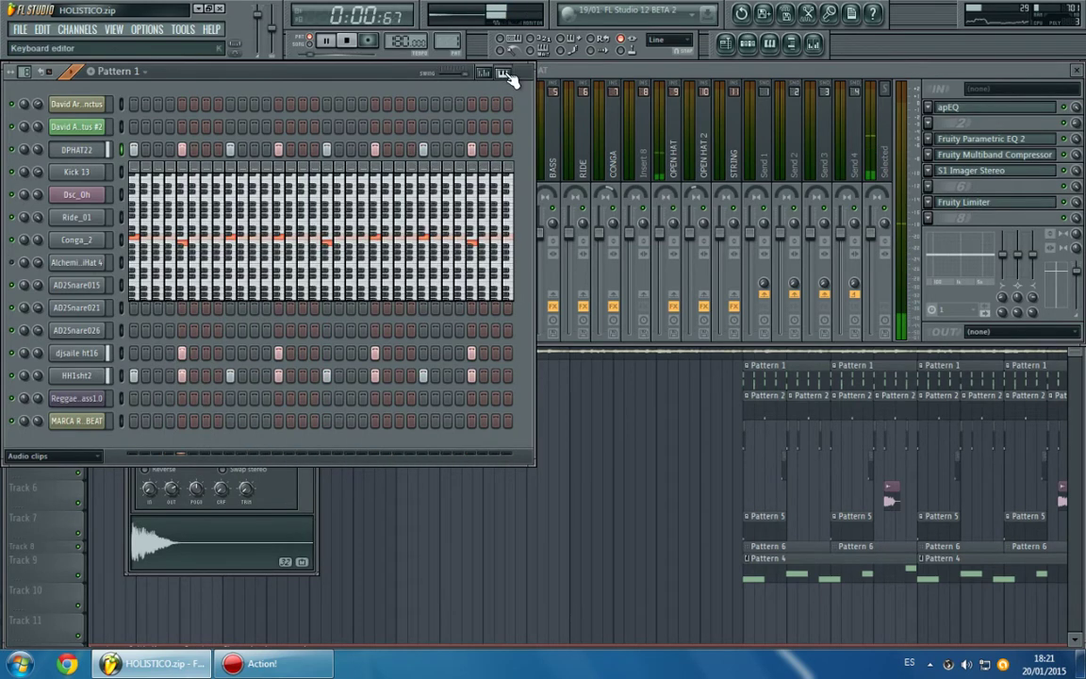
{"action": "left_click", "coordinate": [506, 75]}
{"action": "left_click", "coordinate": [483, 73]}
{"action": "left_click", "coordinate": [482, 75]}
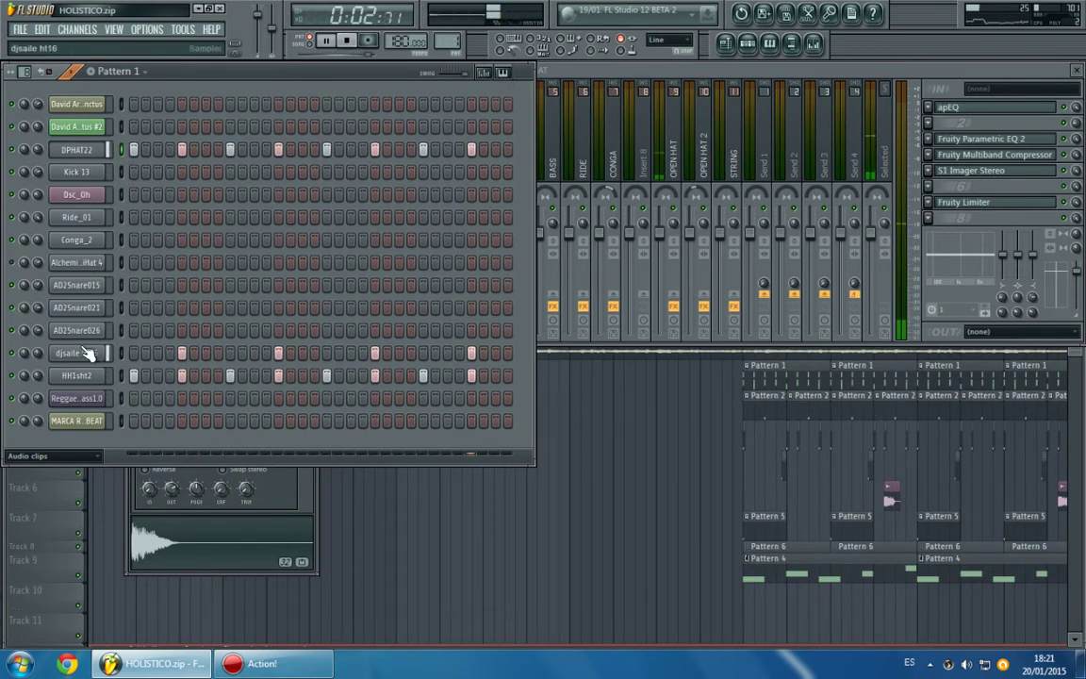
Inspect the djsaile ht16 channel's step pitches and velocities in Pattern 1.
{"action": "left_click", "coordinate": [82, 353]}
{"action": "left_click", "coordinate": [505, 76]}
{"action": "left_click", "coordinate": [504, 76]}
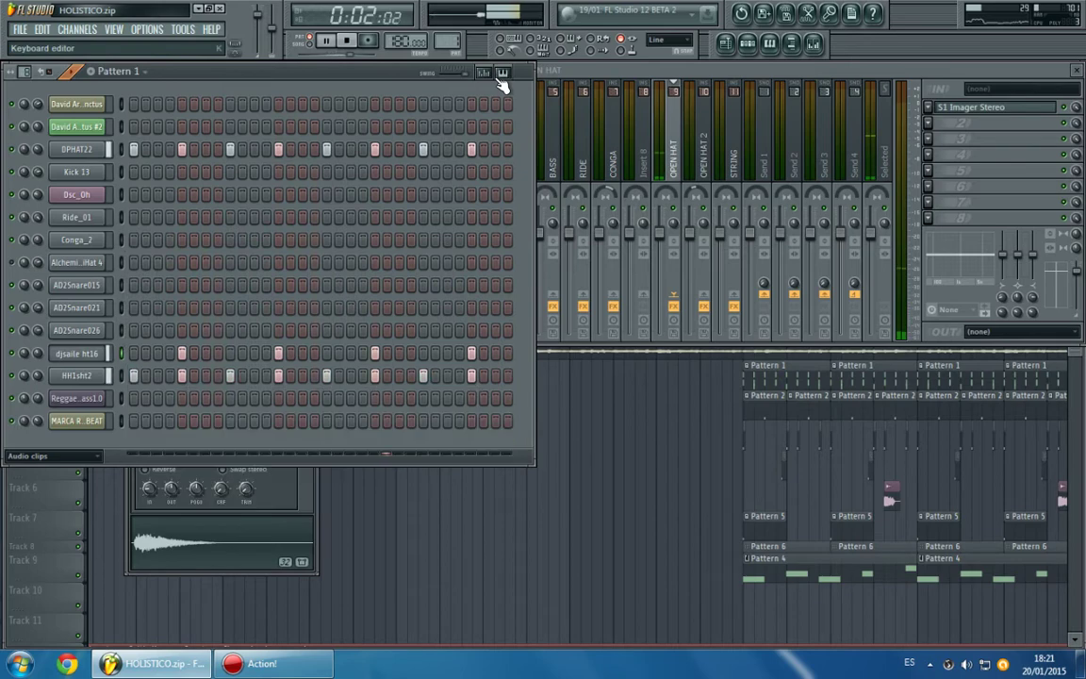
{"action": "left_click", "coordinate": [487, 75]}
{"action": "left_click", "coordinate": [486, 75]}
Inspect the HH1sht2 channel's step velocities and pitches in Pattern 1.
{"action": "left_click", "coordinate": [77, 376]}
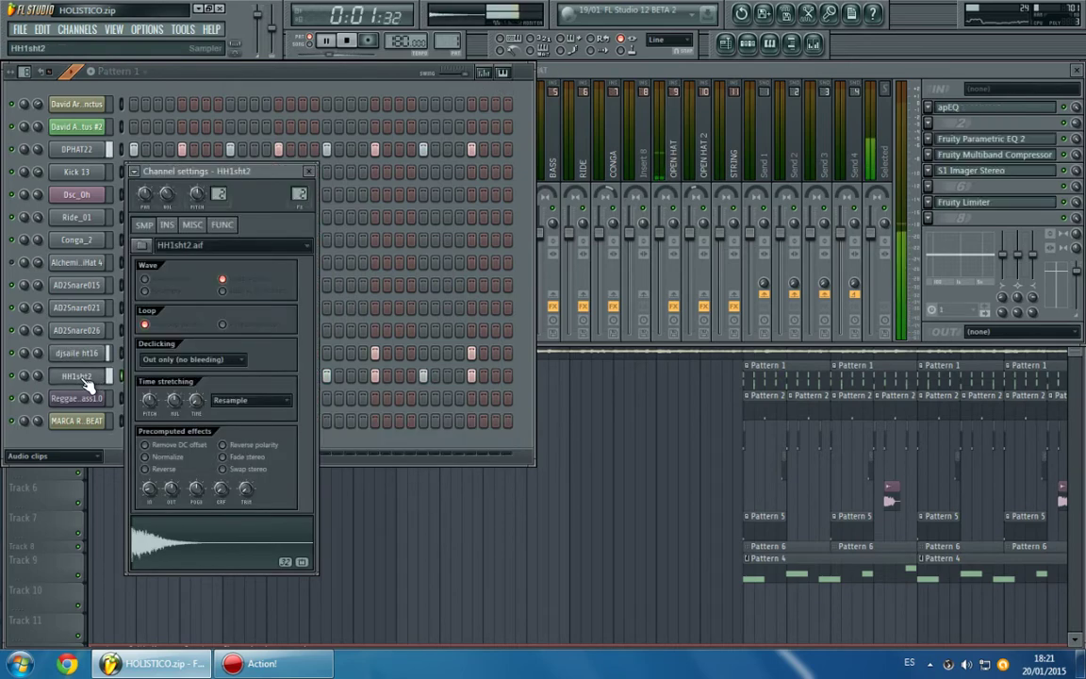
{"action": "left_click", "coordinate": [489, 74]}
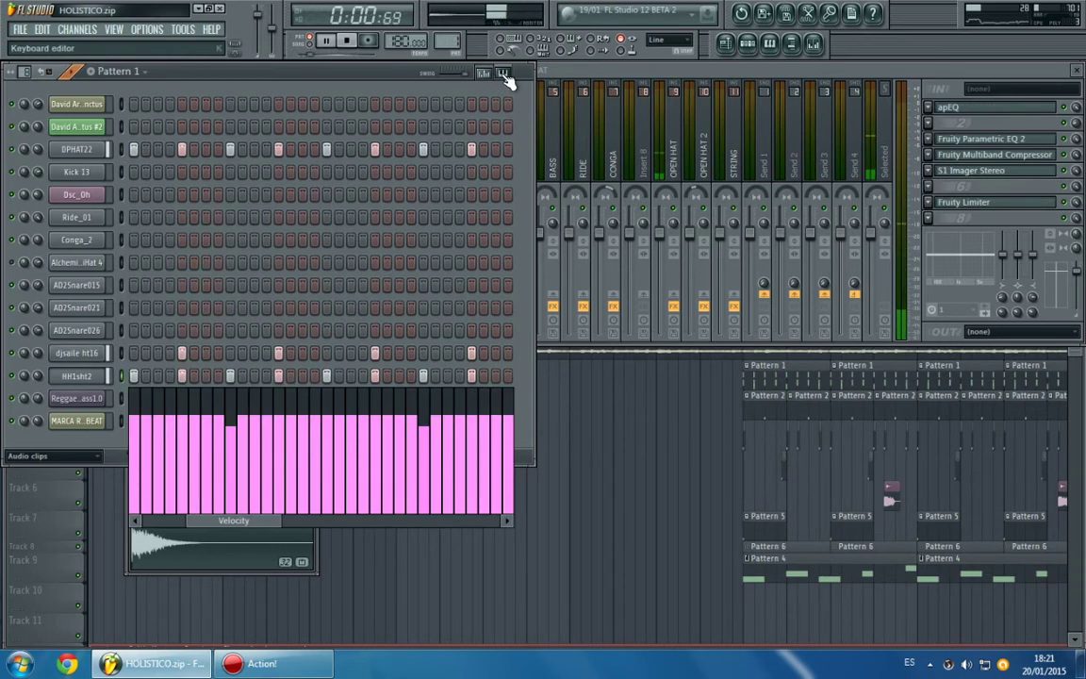
{"action": "left_click", "coordinate": [504, 75]}
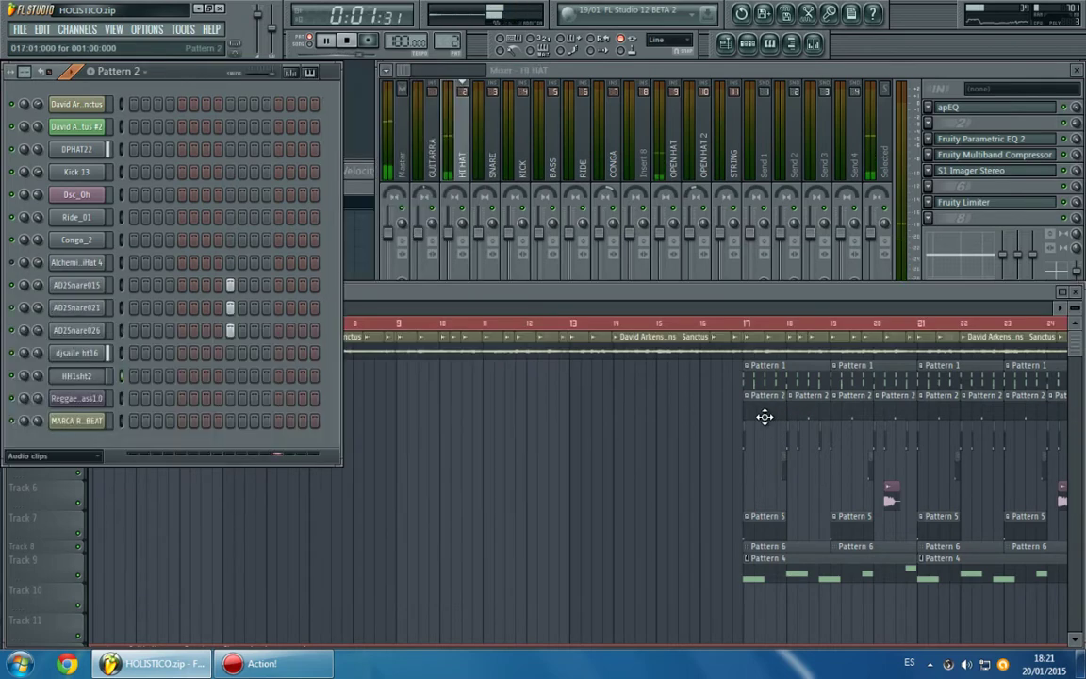
Inspect the step pitches of the AD2Snare015, AD2Snare021 and AD2Snare026 channels in Pattern 2.
{"action": "left_click", "coordinate": [72, 287]}
{"action": "left_click", "coordinate": [292, 83]}
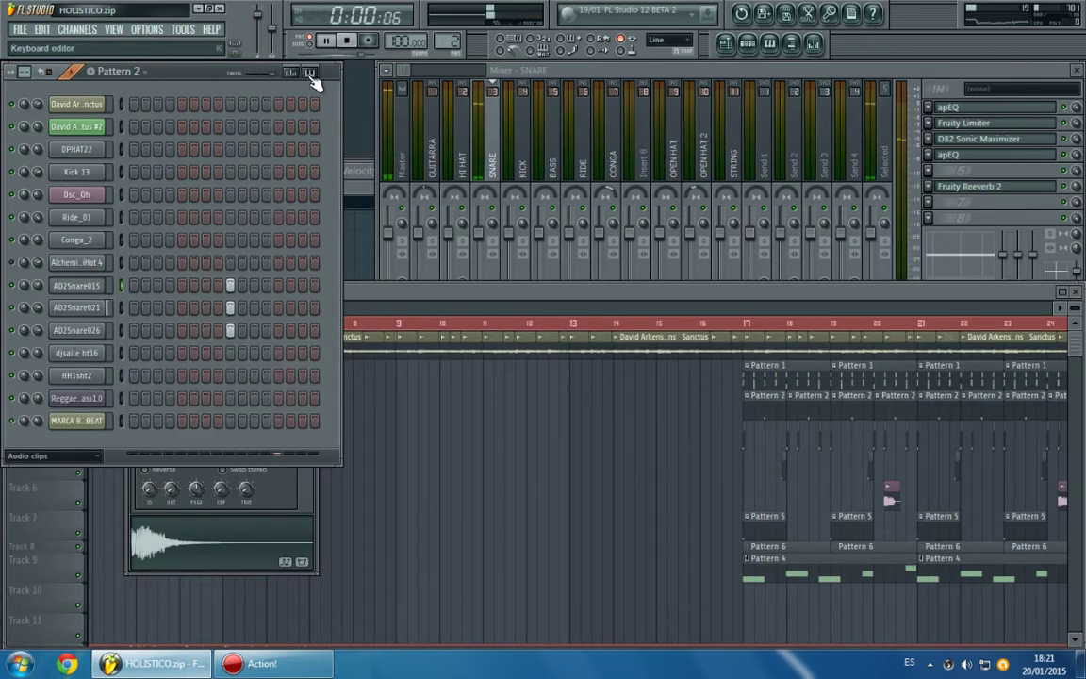
{"action": "left_click", "coordinate": [86, 313]}
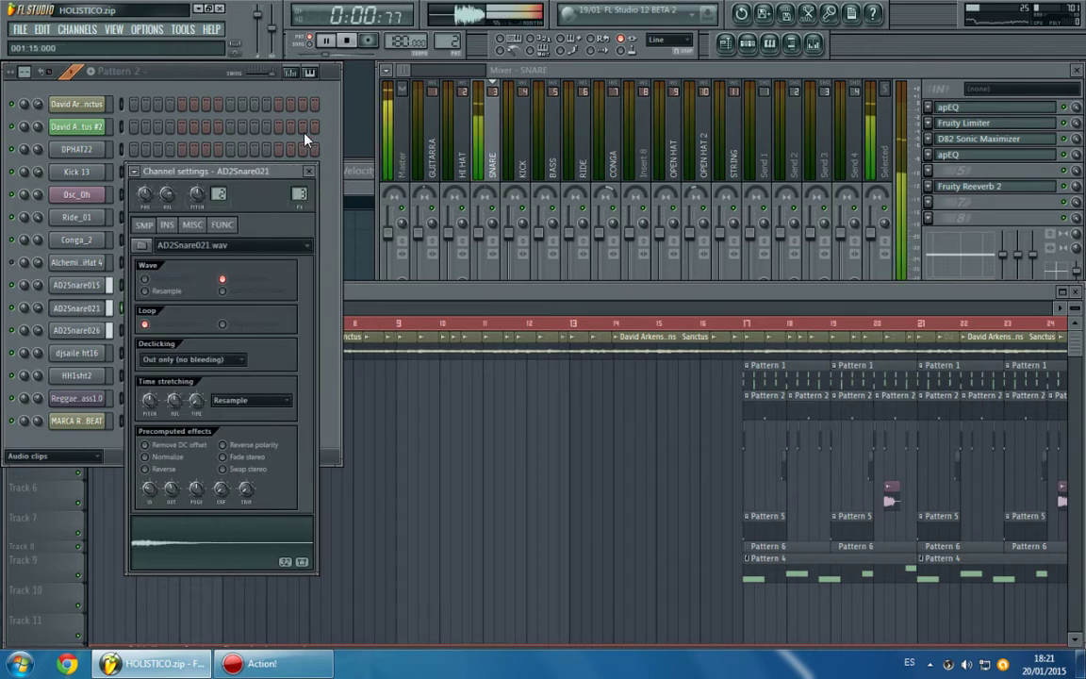
{"action": "left_click", "coordinate": [305, 74]}
{"action": "left_click", "coordinate": [303, 77]}
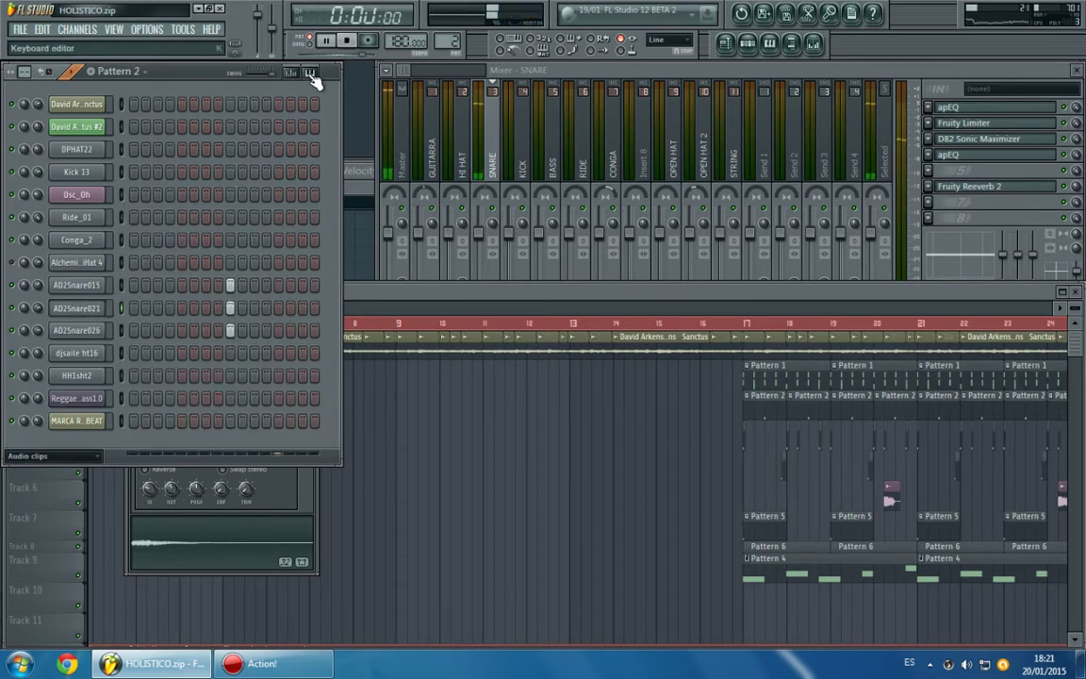
{"action": "left_click", "coordinate": [87, 333]}
{"action": "left_click", "coordinate": [313, 75]}
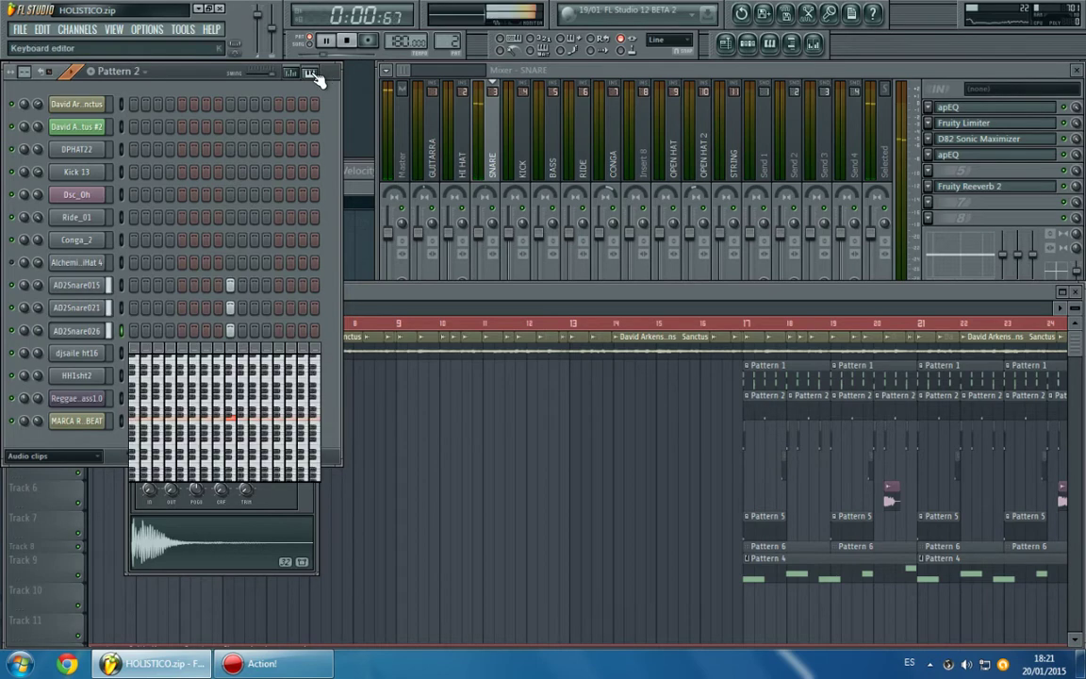
{"action": "left_click", "coordinate": [313, 75]}
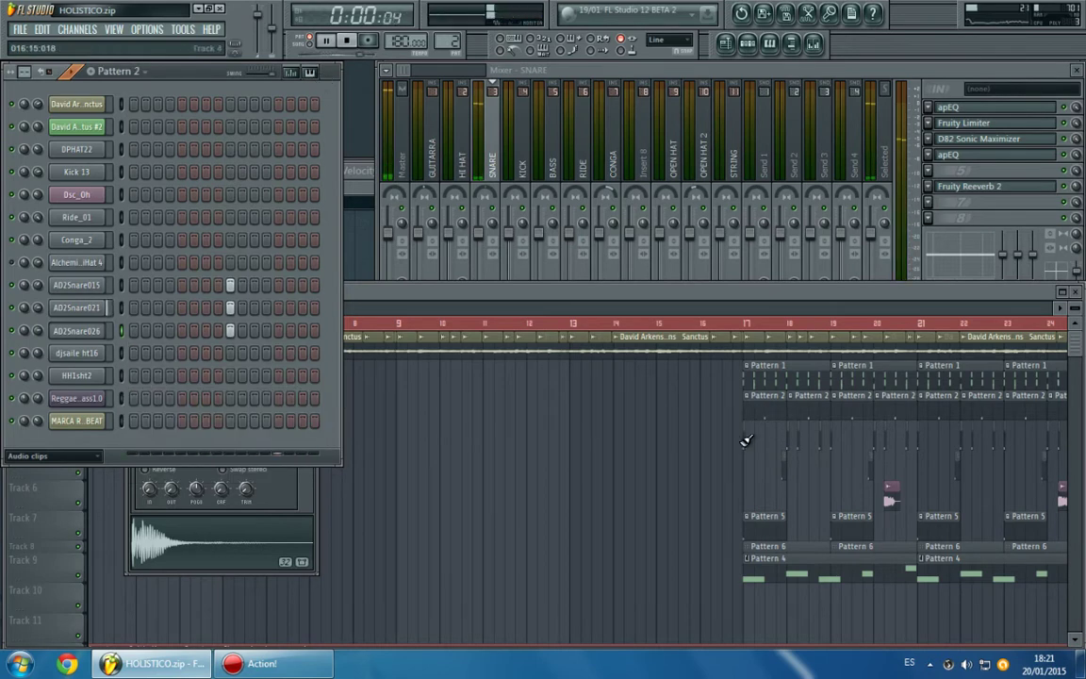
Switch to Pattern 3 and inspect the Kick 13 channel's step velocities and pitches.
{"action": "key", "text": "KP_Add"}
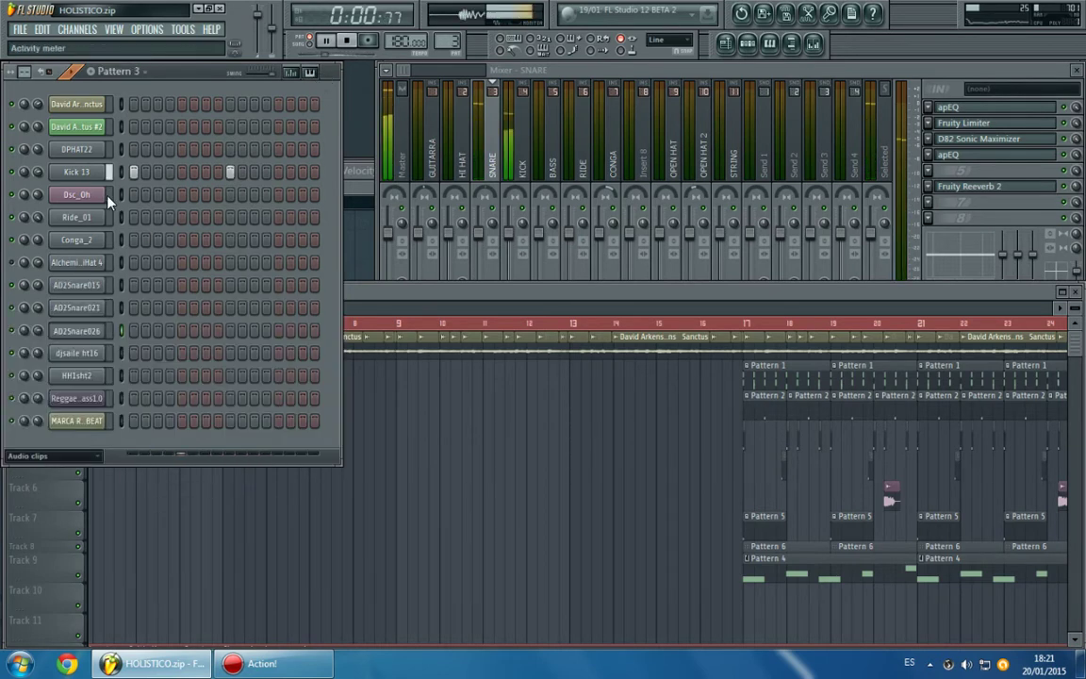
{"action": "left_click", "coordinate": [68, 174]}
{"action": "left_click", "coordinate": [178, 79]}
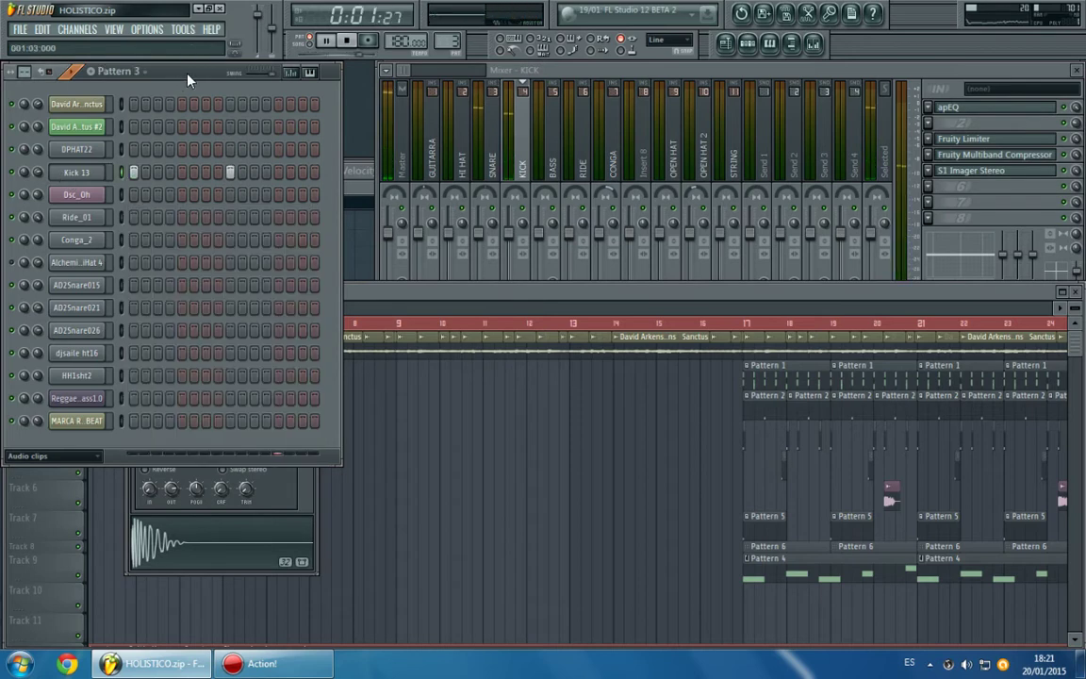
{"action": "left_click", "coordinate": [291, 74]}
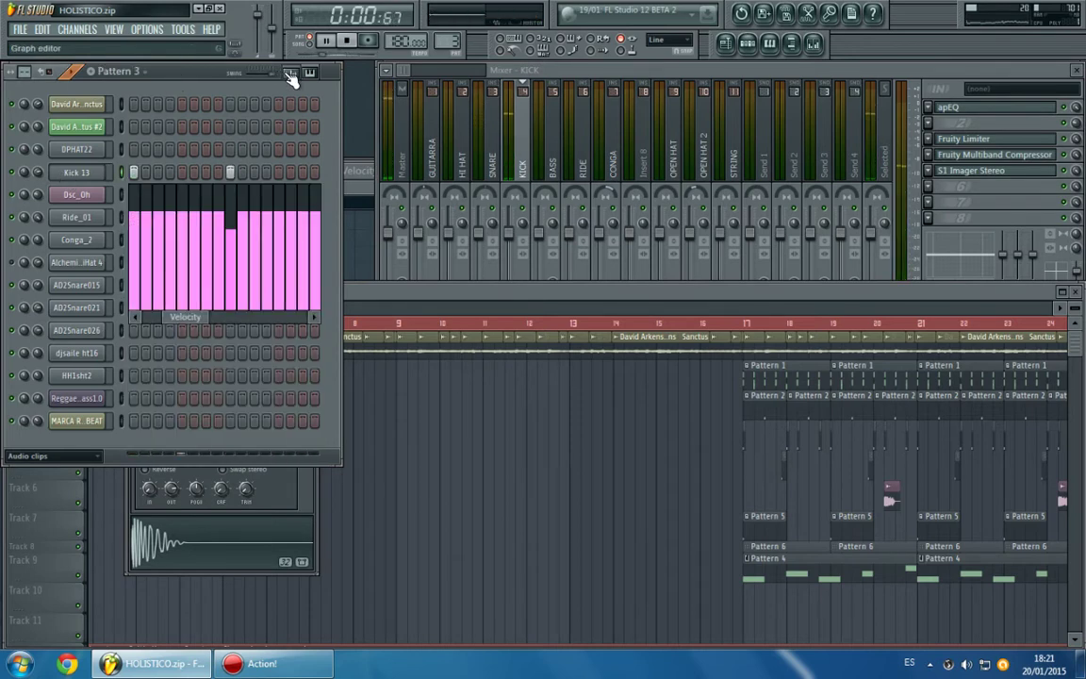
{"action": "left_click", "coordinate": [291, 75]}
{"action": "left_click", "coordinate": [310, 75]}
{"action": "left_click", "coordinate": [313, 75]}
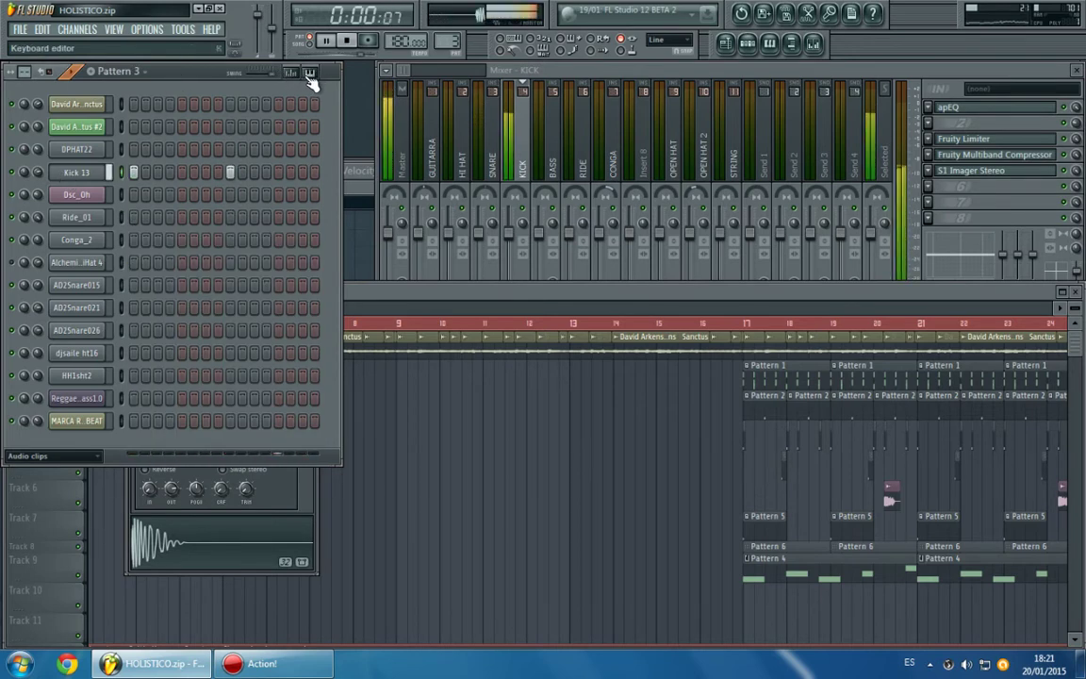
Listen to Pattern 5 and Pattern 6, and enlarge Track 8 in the playlist to match the other tracks' height.
{"action": "left_click", "coordinate": [764, 525]}
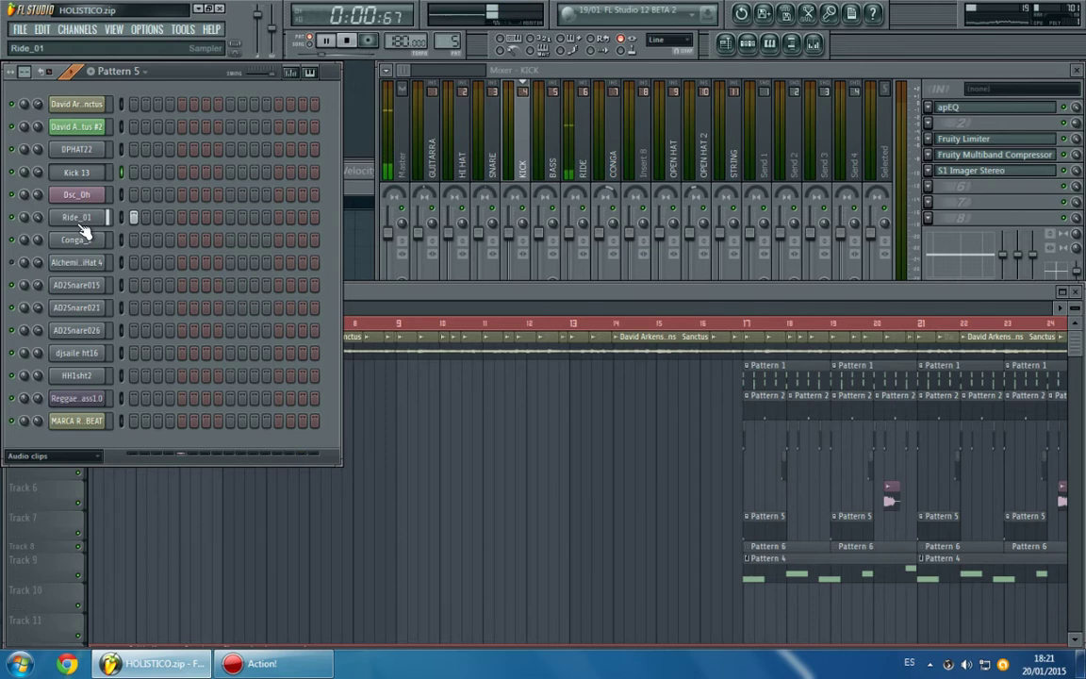
{"action": "left_click", "coordinate": [775, 552]}
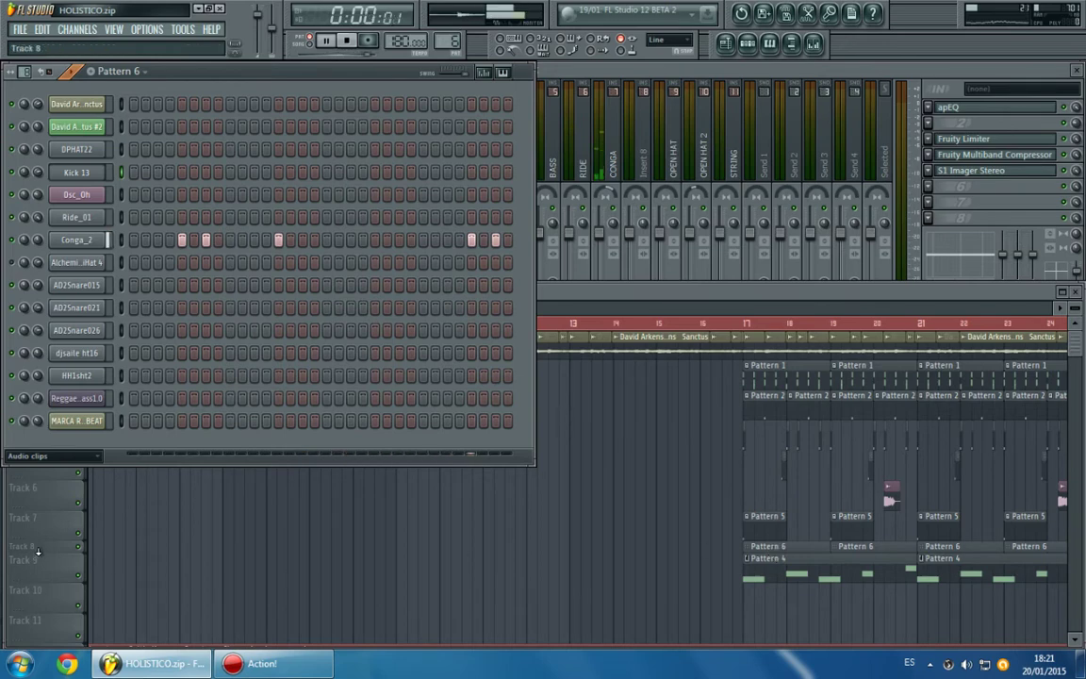
{"action": "left_click_drag", "start_coordinate": [44, 552], "coordinate": [41, 559]}
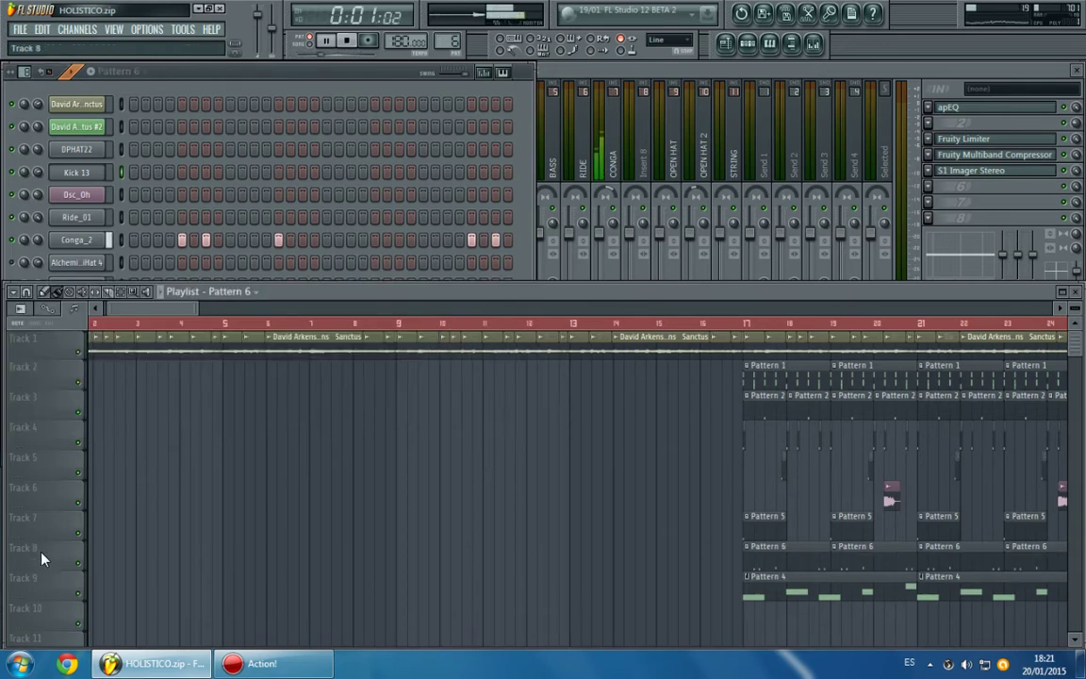
Review Pattern 4's ReggaetonBass1.0 notes in the piano roll and the channel settings of the Dsc_Oh sample.
{"action": "double_click", "coordinate": [783, 596]}
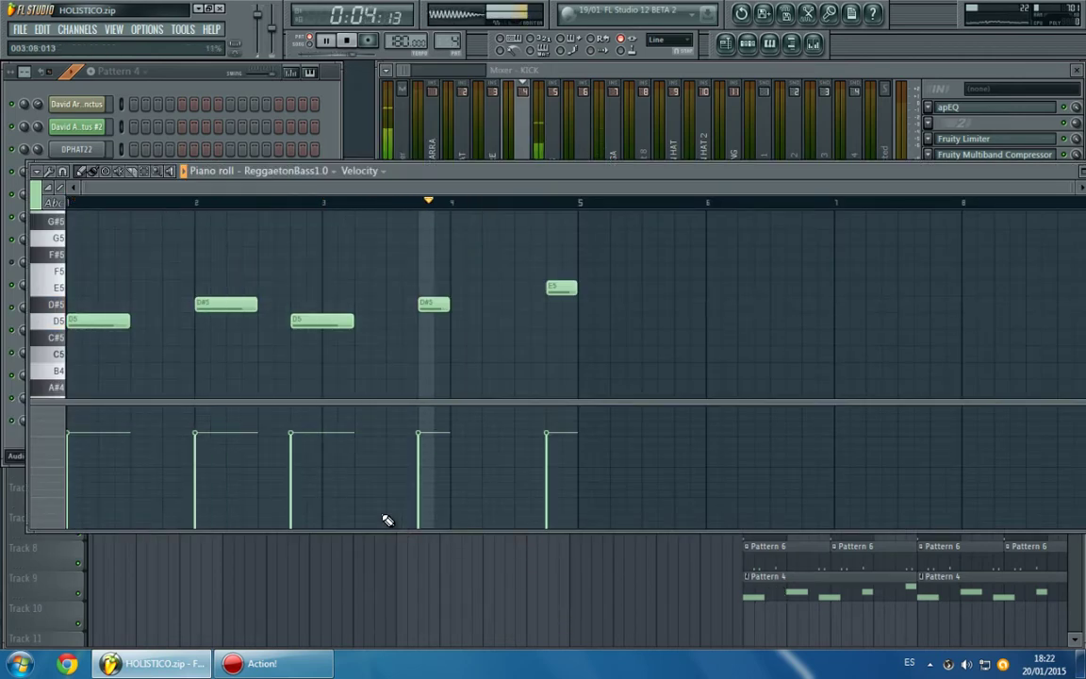
{"action": "left_click", "coordinate": [54, 563]}
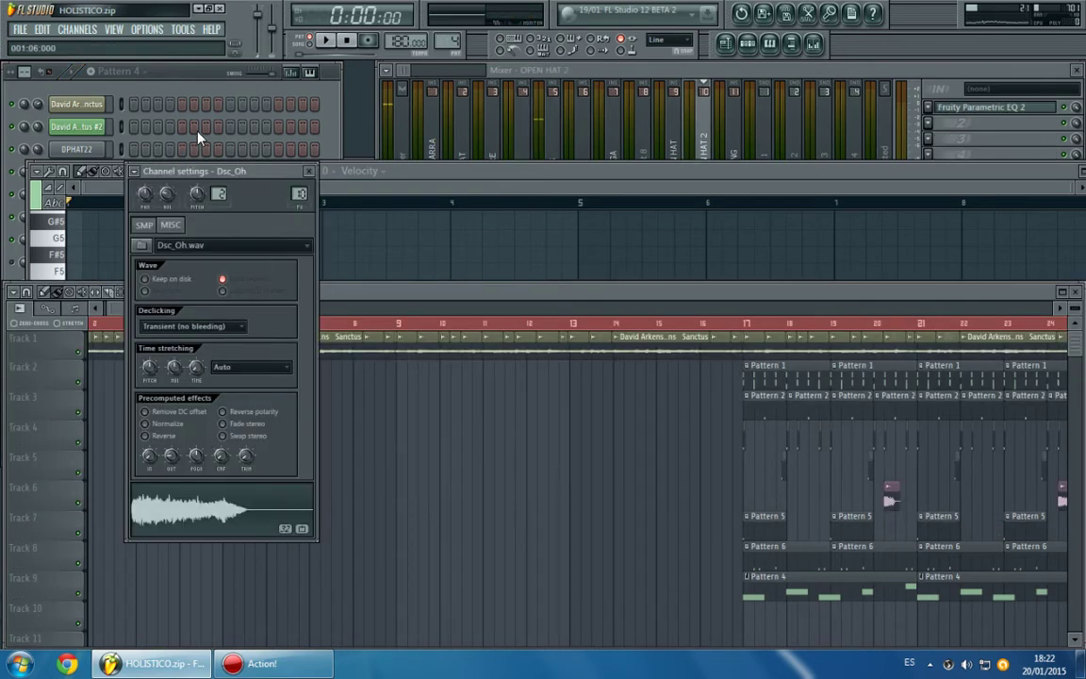
{"action": "left_click", "coordinate": [163, 127]}
{"action": "left_click", "coordinate": [80, 194]}
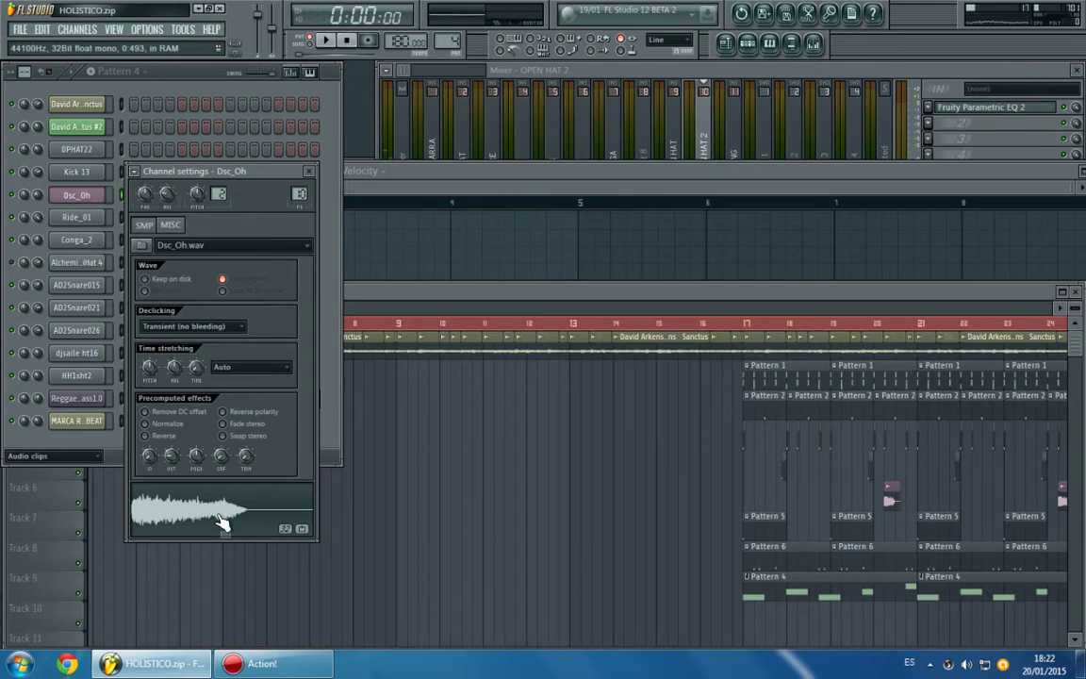
Select the Master mixer track and play the whole song from the start with the playlist zoomed out.
{"action": "left_click", "coordinate": [399, 145]}
{"action": "left_click", "coordinate": [367, 296]}
{"action": "scroll", "coordinate": [246, 324], "scroll_direction": "down", "scroll_amount": 6}
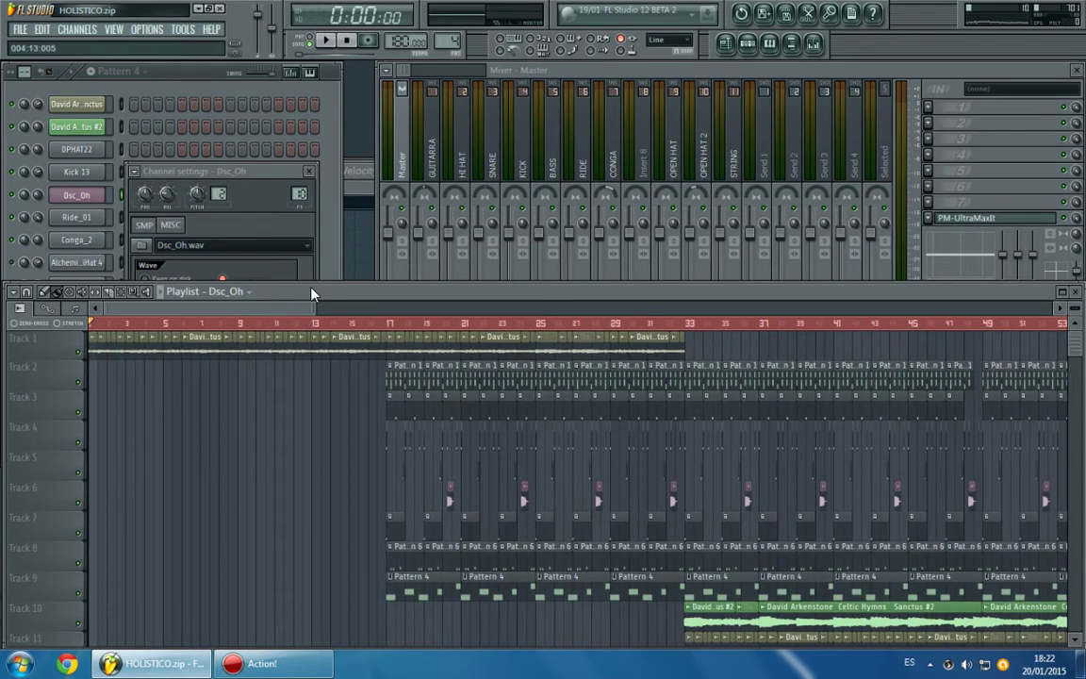
{"action": "key", "text": "space"}
Reposition the mixer window, and close the Dsc_Oh channel settings and the piano roll.
{"action": "left_click", "coordinate": [469, 92]}
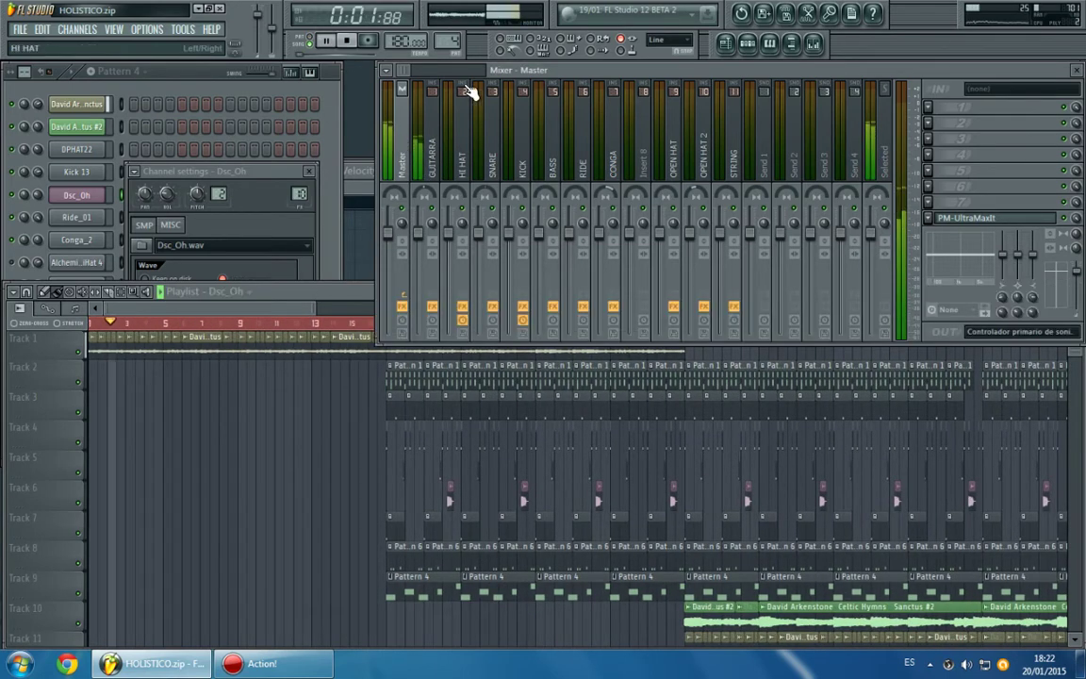
{"action": "left_click_drag", "start_coordinate": [517, 74], "coordinate": [490, 75]}
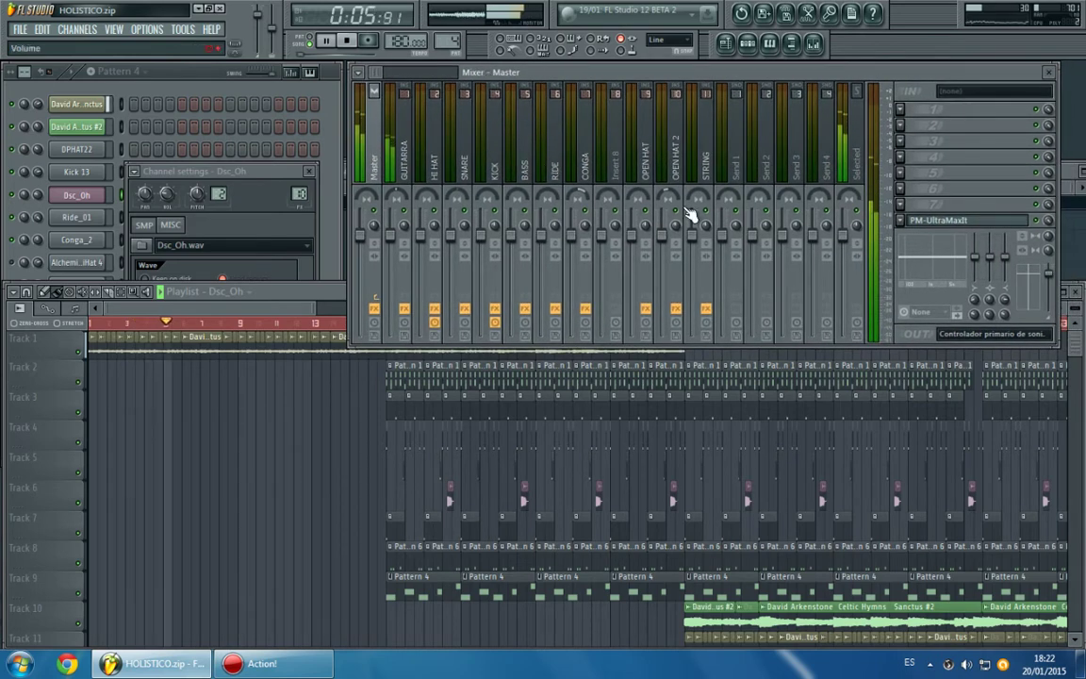
{"action": "left_click", "coordinate": [309, 170]}
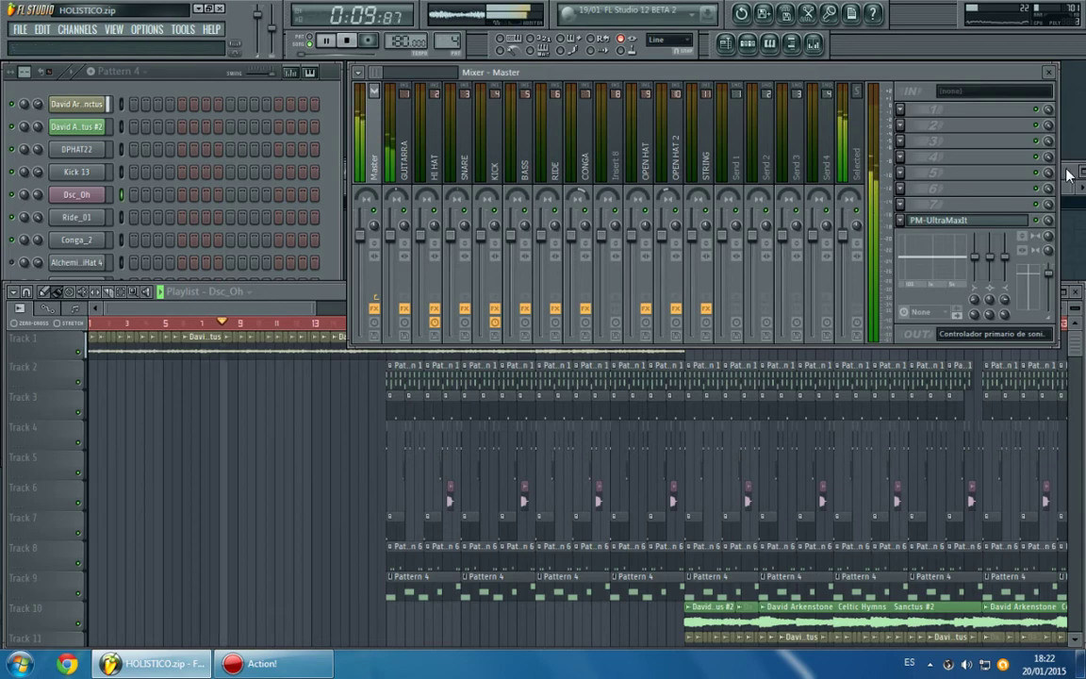
{"action": "key", "text": "F7"}
{"action": "left_click", "coordinate": [977, 166]}
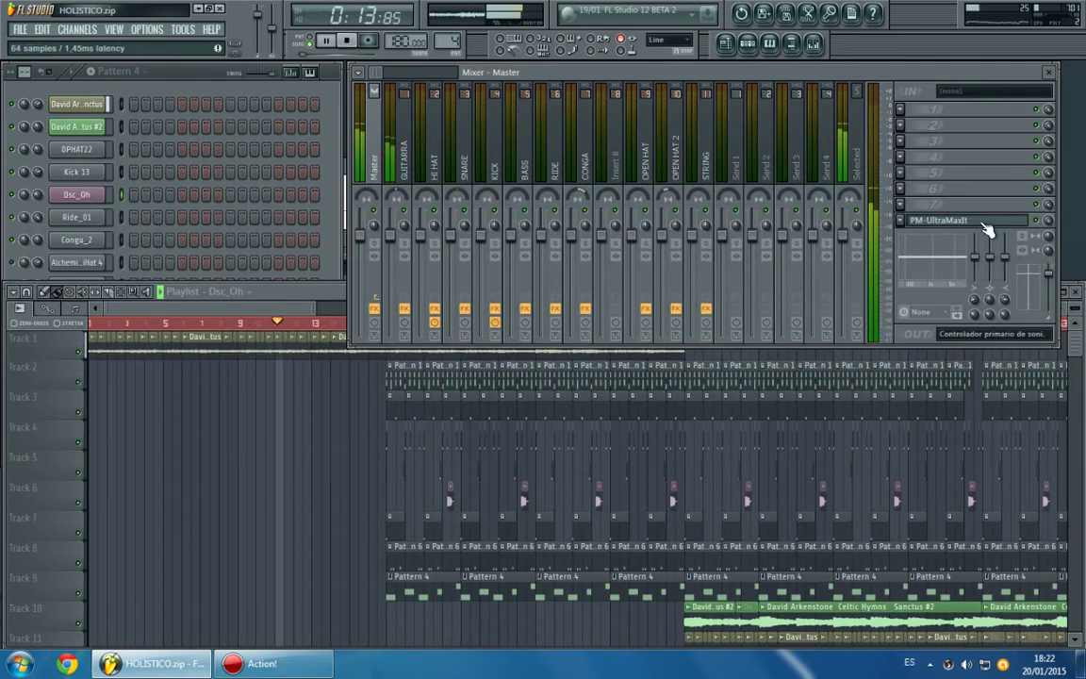
Inspect the PM-UltraMaxIt maximizer on the Master track, and select the GUITARRA mixer track to see its effects.
{"action": "left_click", "coordinate": [331, 298]}
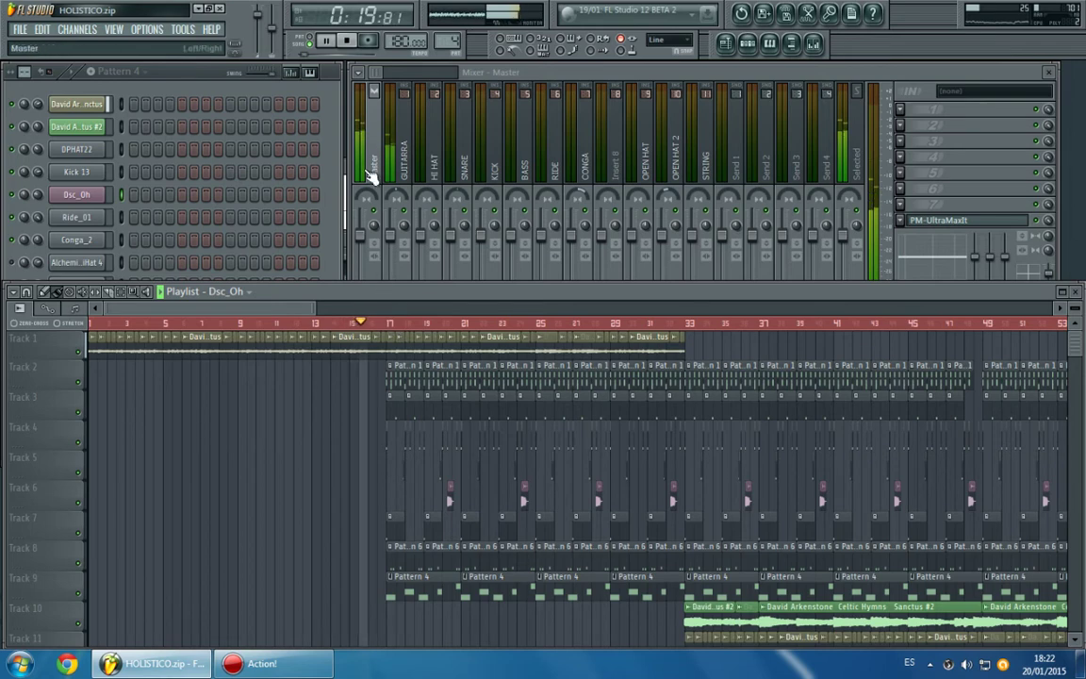
{"action": "left_click", "coordinate": [946, 222]}
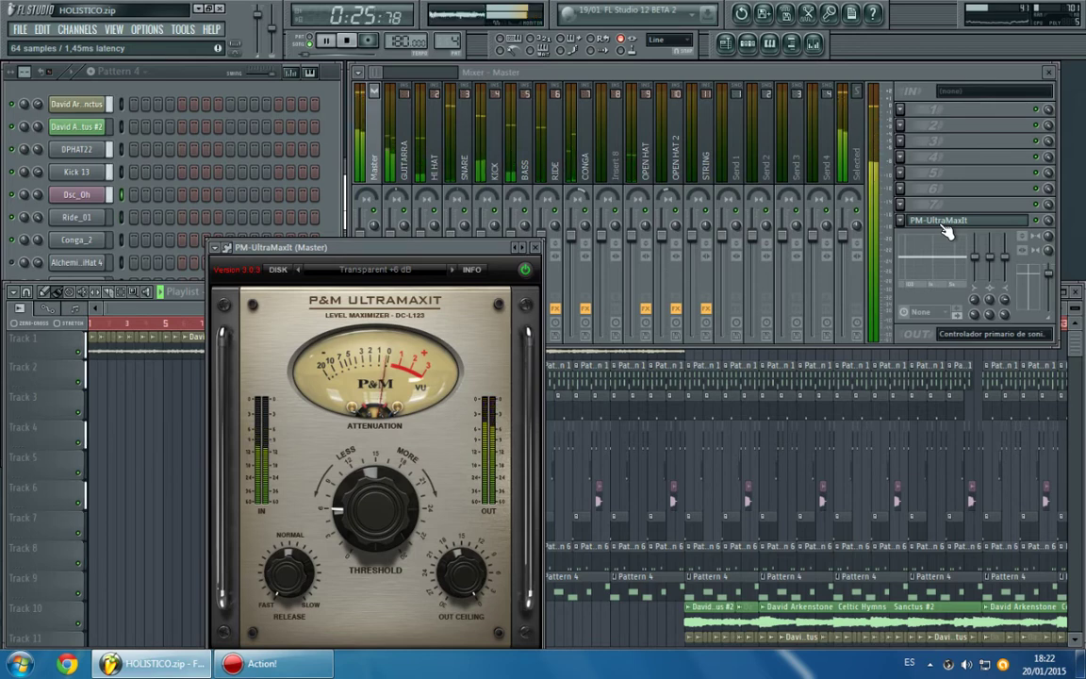
{"action": "left_click", "coordinate": [946, 224]}
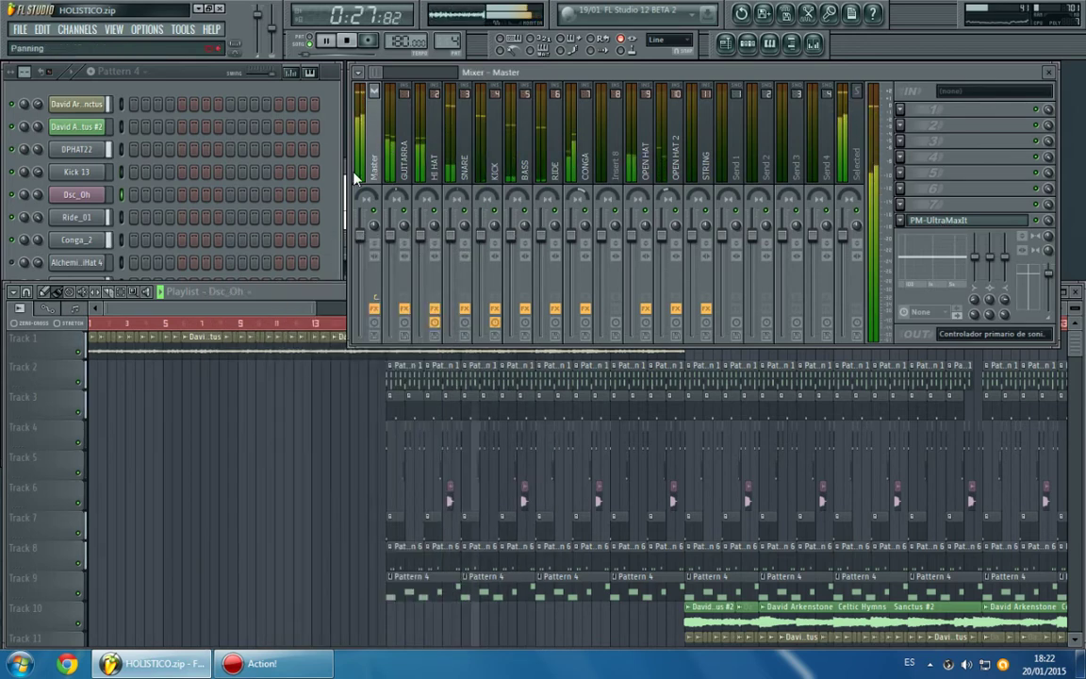
{"action": "left_click", "coordinate": [407, 165]}
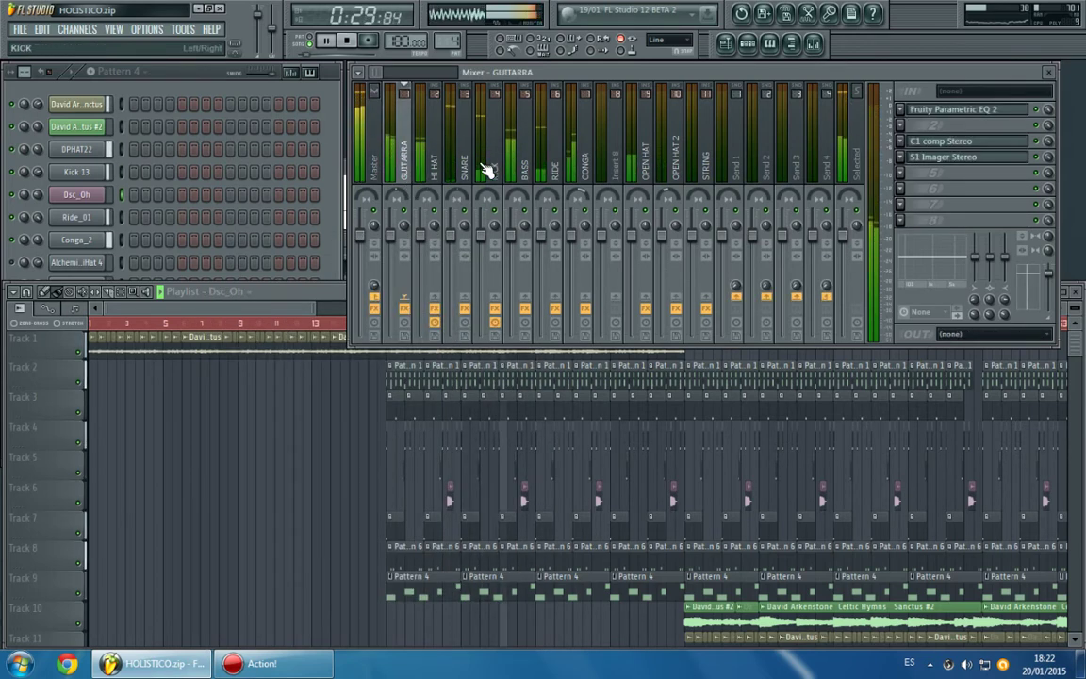
Zoom in on the playlist with auto-scroll turned on to follow playback, and return to the GUITARRA mixer track.
{"action": "left_click", "coordinate": [304, 304]}
{"action": "scroll", "coordinate": [298, 334], "scroll_direction": "up", "scroll_amount": 3}
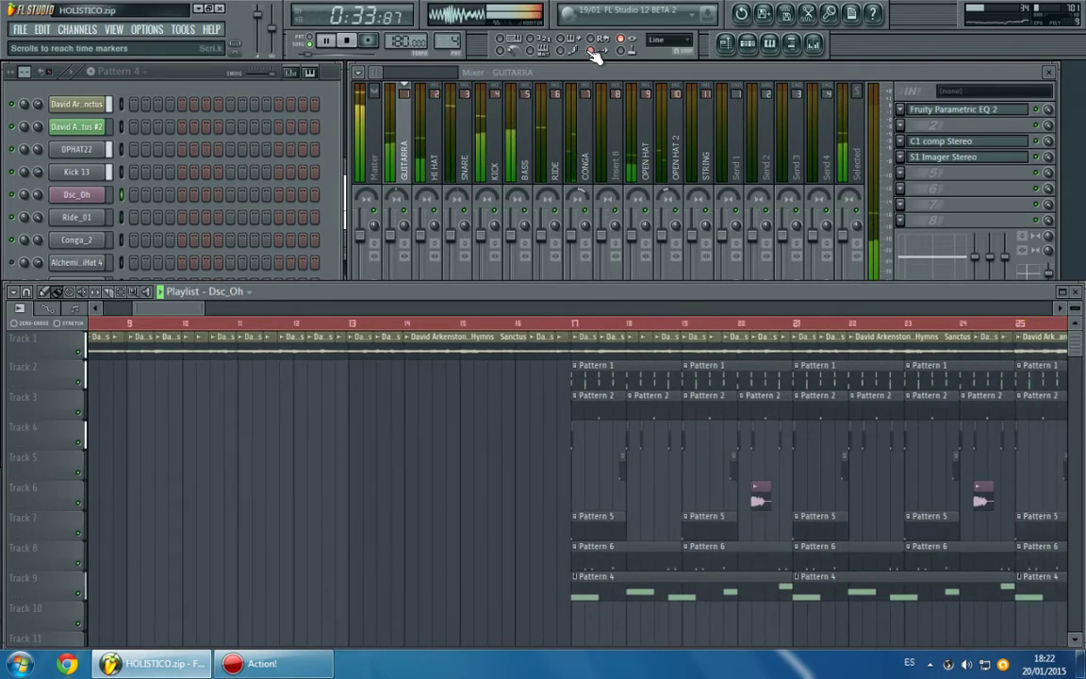
{"action": "left_click", "coordinate": [405, 139]}
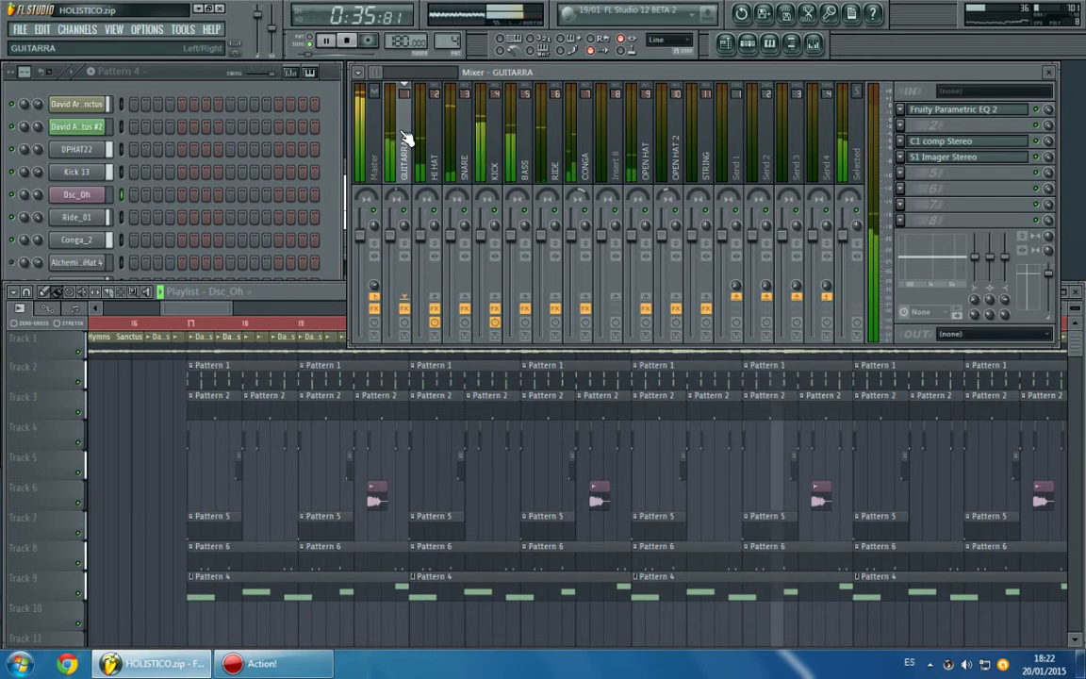
Inspect the GUITARRA track's Fruity Parametric EQ 2, C1 comp Stereo and S1 Imager Stereo settings, and close the three effects.
{"action": "left_click", "coordinate": [936, 112]}
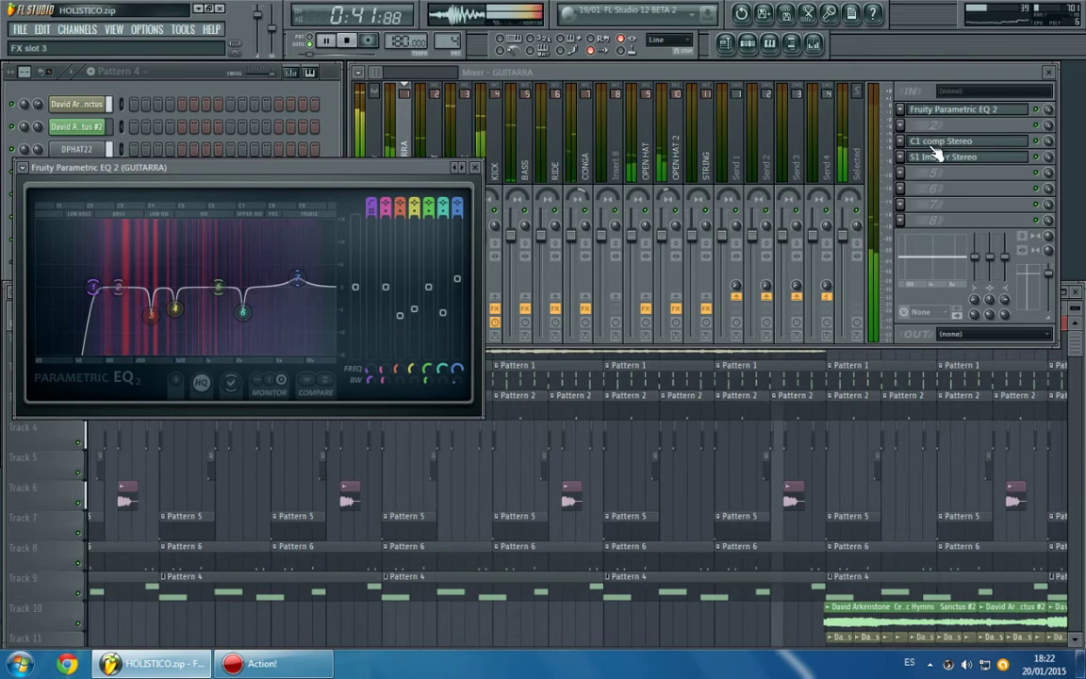
{"action": "left_click", "coordinate": [933, 149]}
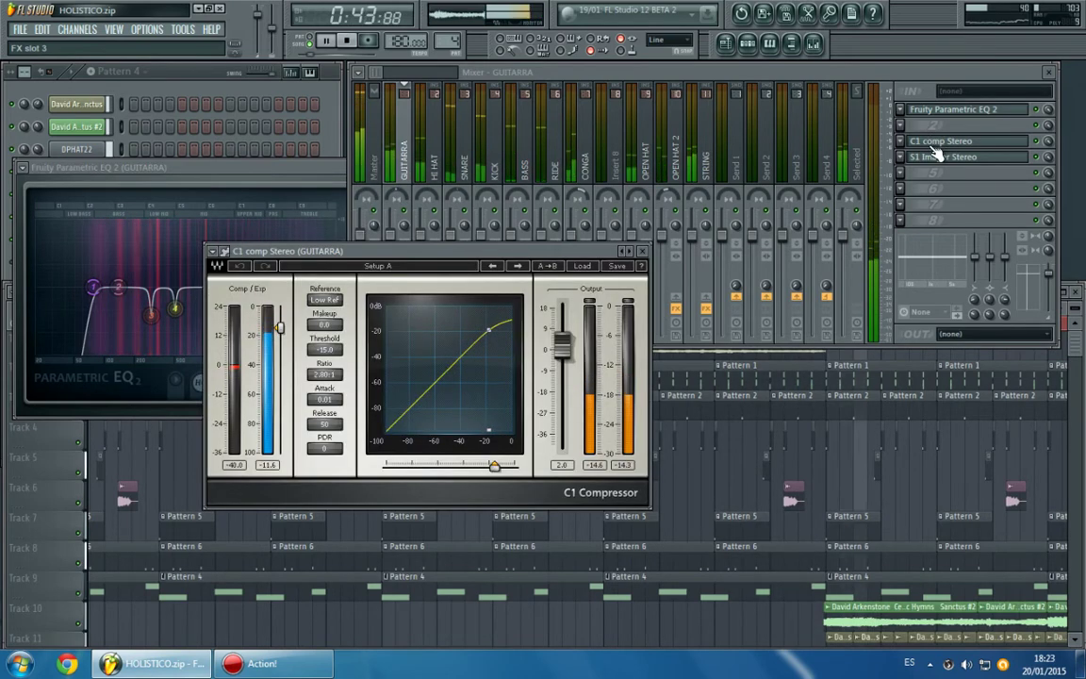
{"action": "left_click", "coordinate": [936, 157]}
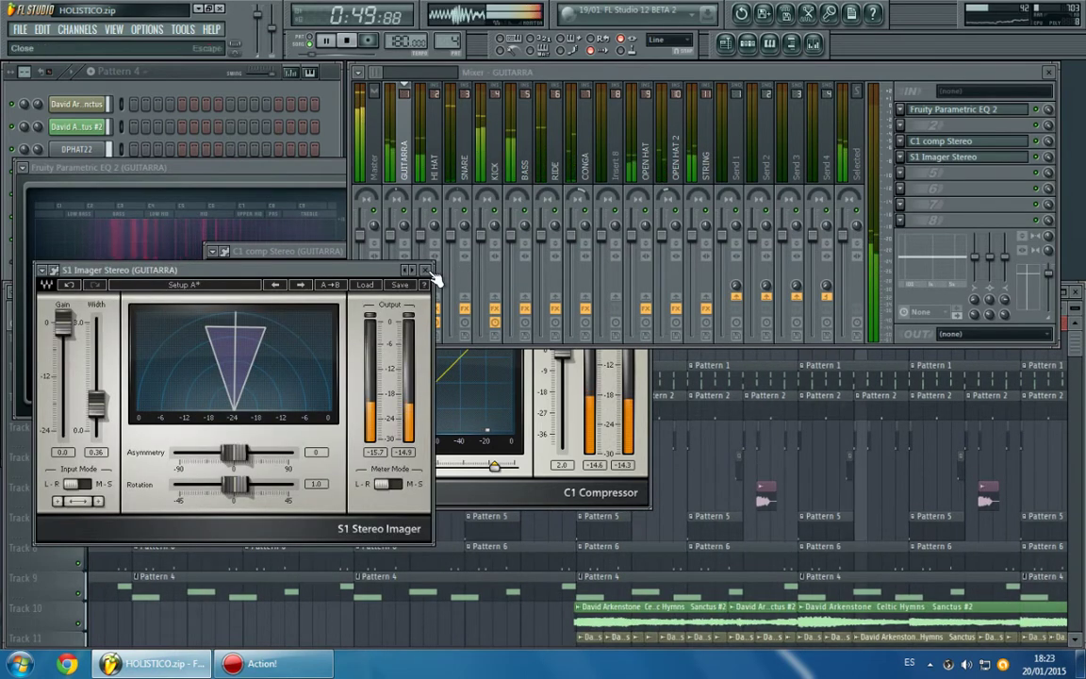
{"action": "left_click", "coordinate": [940, 157]}
{"action": "left_click", "coordinate": [939, 142]}
{"action": "left_click", "coordinate": [939, 110]}
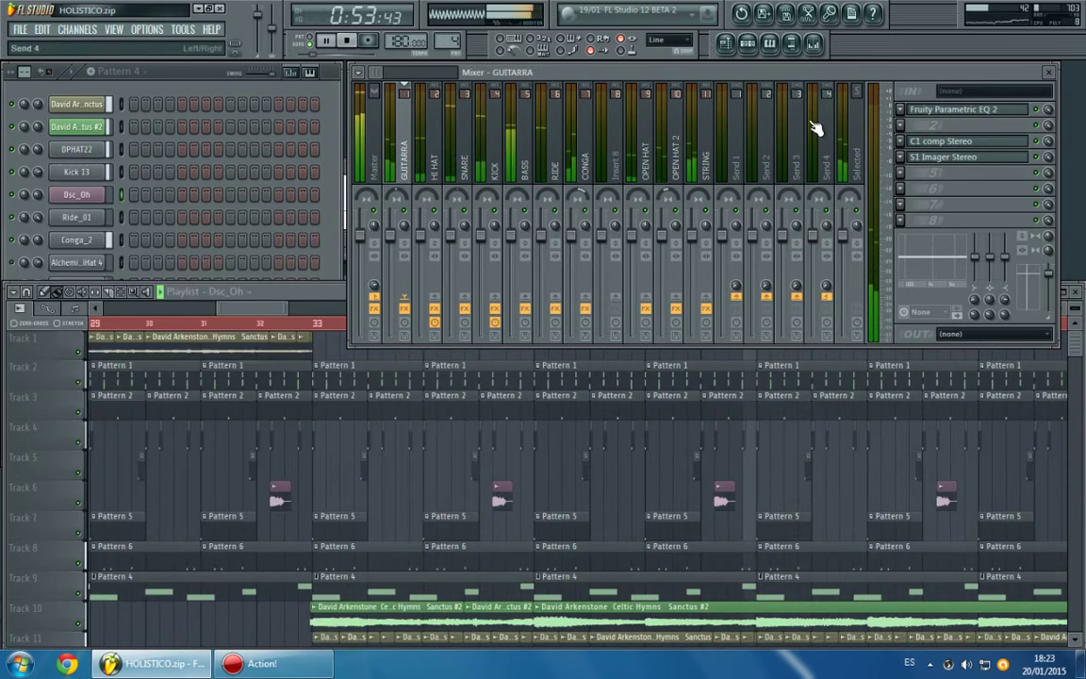
Select the HI HAT mixer track, and view and close its apEQ curve.
{"action": "left_click", "coordinate": [436, 155]}
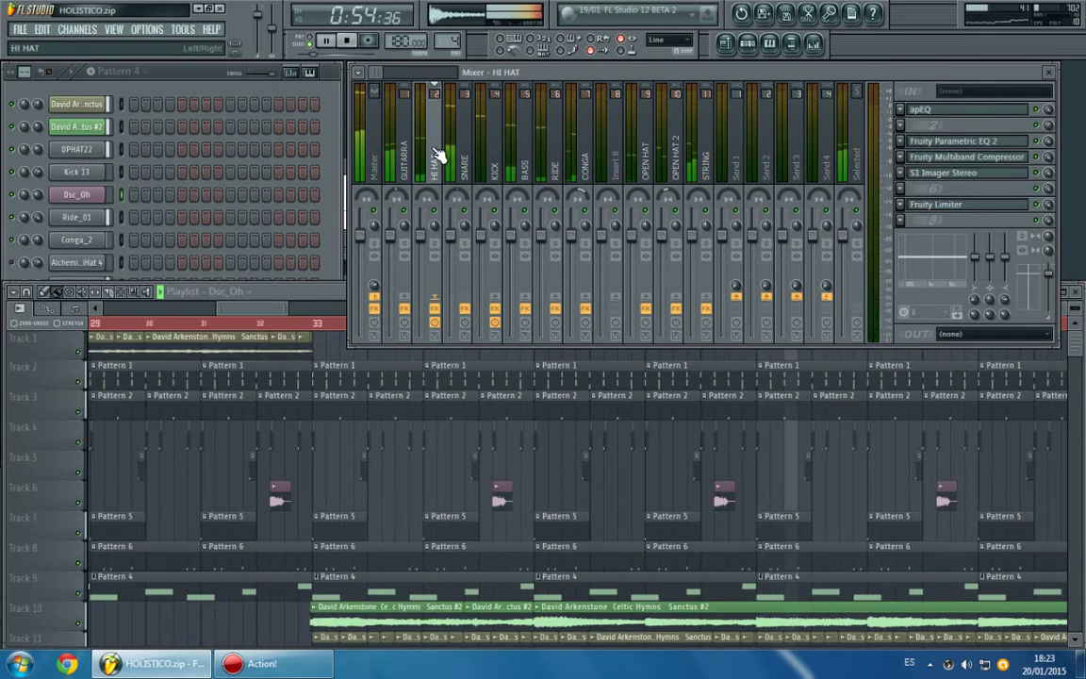
{"action": "left_click", "coordinate": [936, 110]}
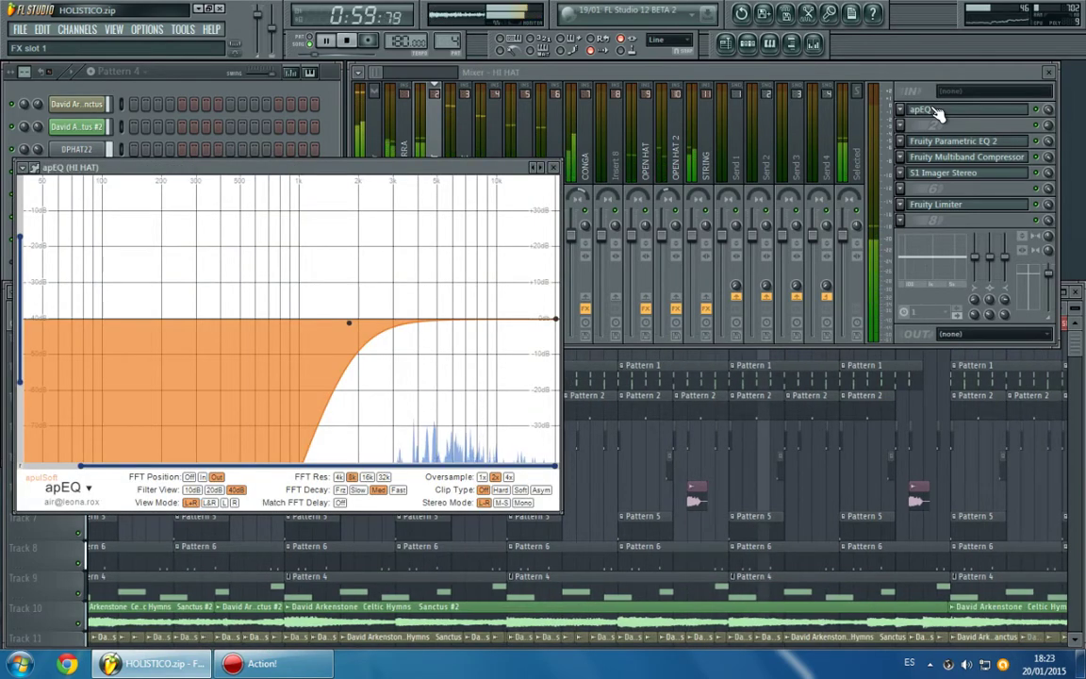
{"action": "left_click", "coordinate": [936, 110]}
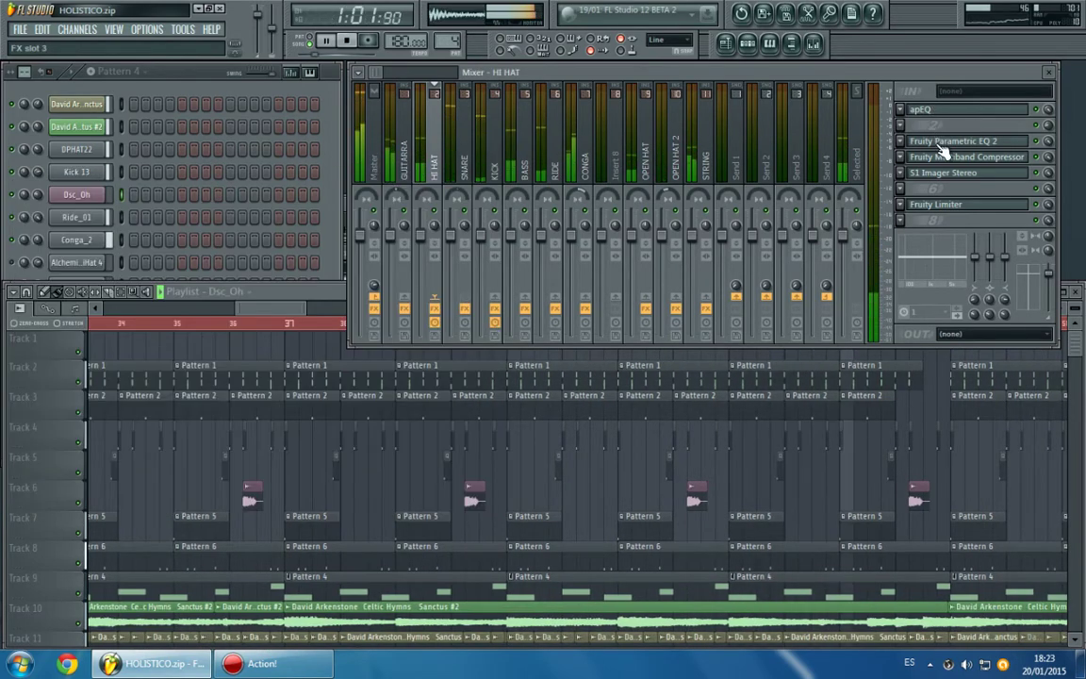
Examine the HI HAT track's Fruity Parametric EQ 2, Fruity Multiband Compressor, S1 Imager Stereo and Fruity Limiter settings.
{"action": "left_click", "coordinate": [942, 143]}
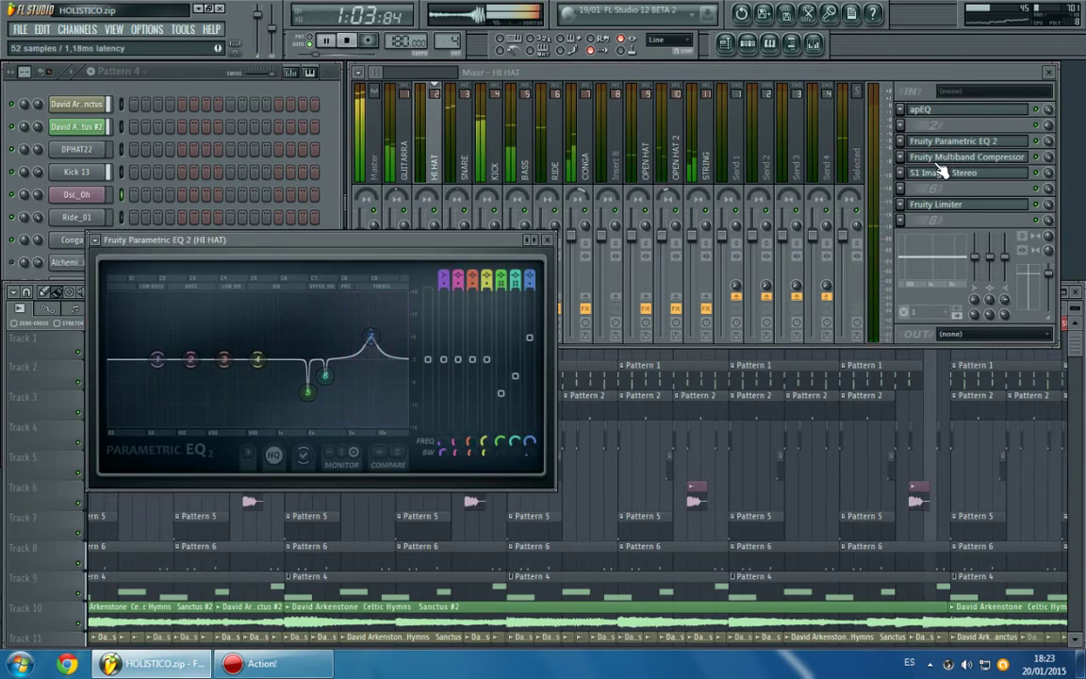
{"action": "left_click", "coordinate": [937, 160]}
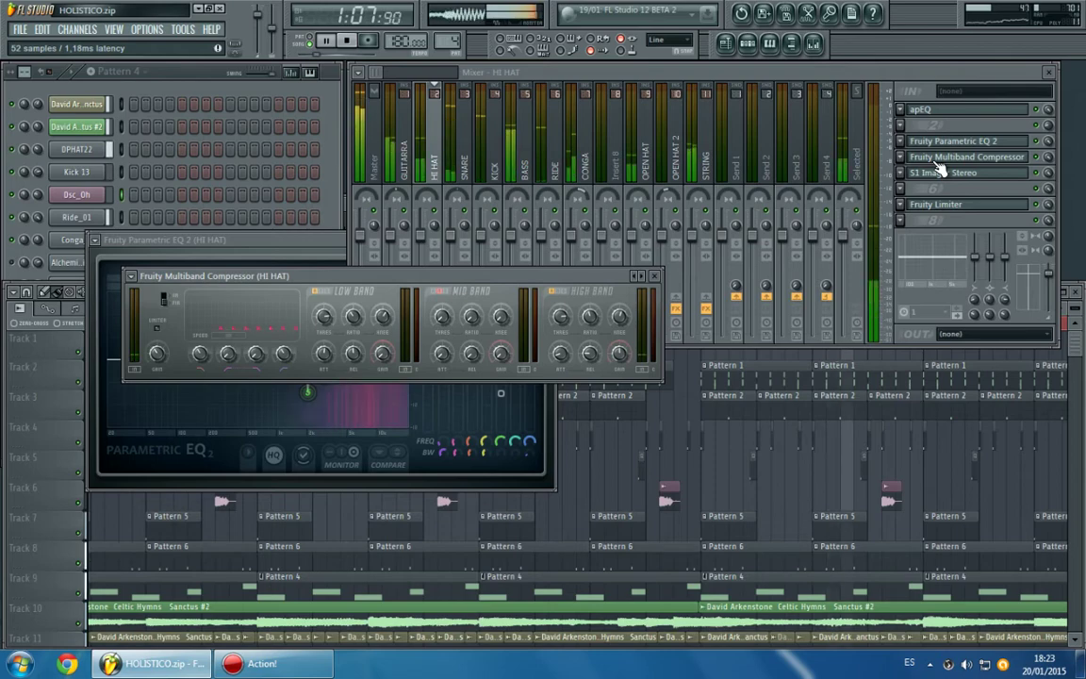
{"action": "left_click", "coordinate": [938, 174]}
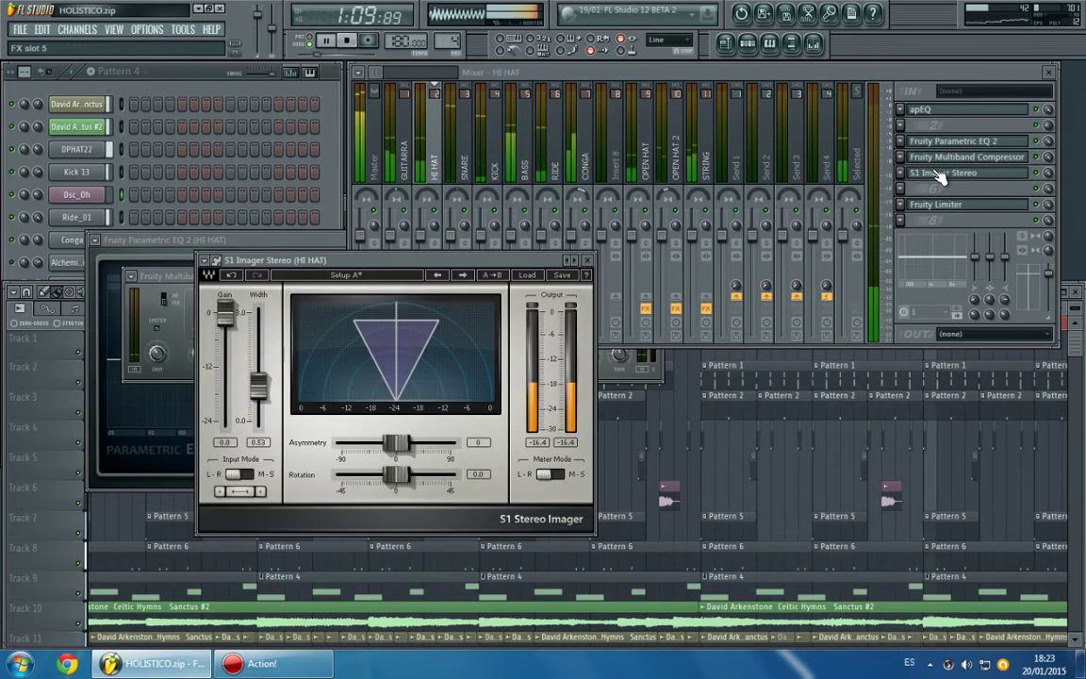
{"action": "left_click", "coordinate": [933, 206]}
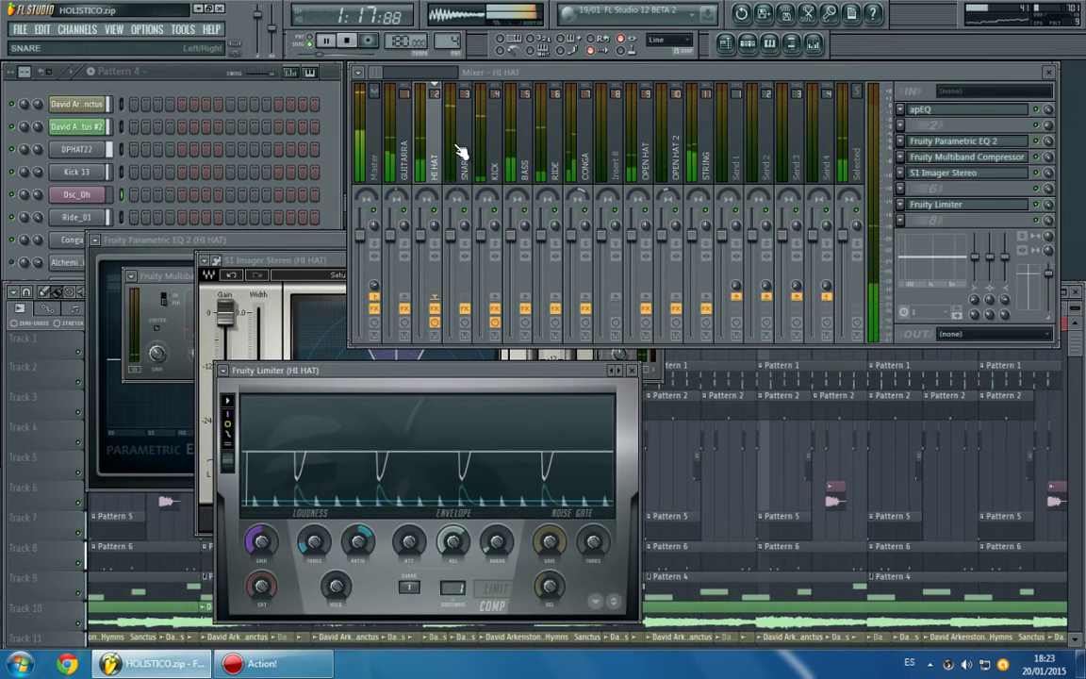
Close all of the HI HAT track's open effect windows.
{"action": "left_click", "coordinate": [928, 217]}
{"action": "left_click", "coordinate": [929, 175]}
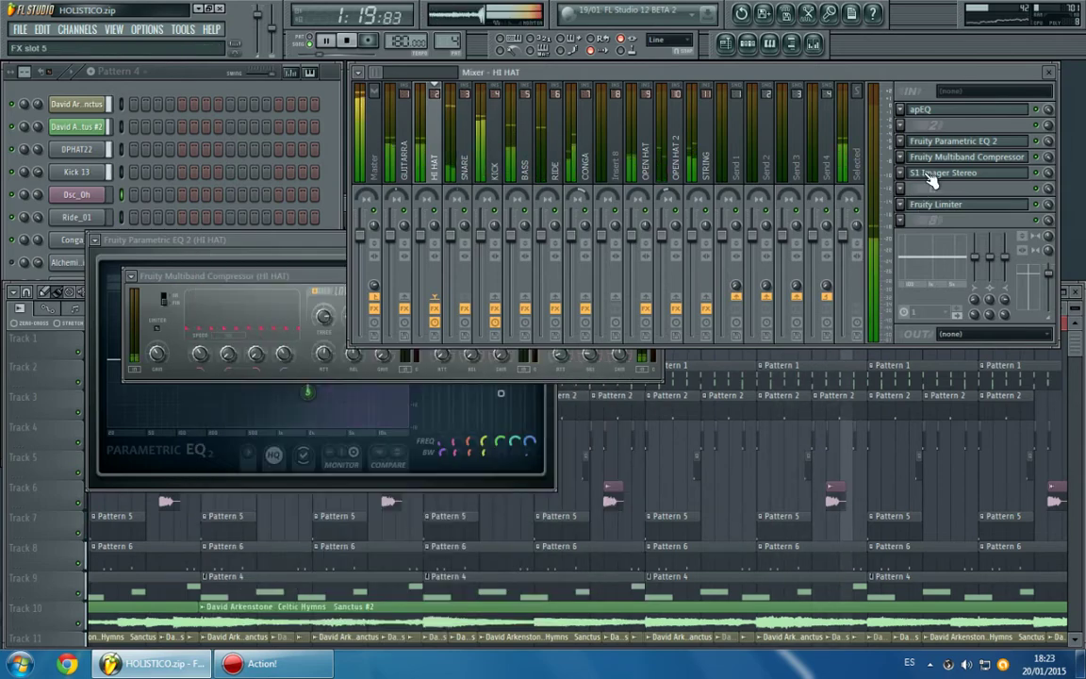
{"action": "left_click", "coordinate": [930, 158]}
{"action": "left_click", "coordinate": [933, 156]}
{"action": "left_click", "coordinate": [920, 110]}
{"action": "left_click", "coordinate": [920, 109]}
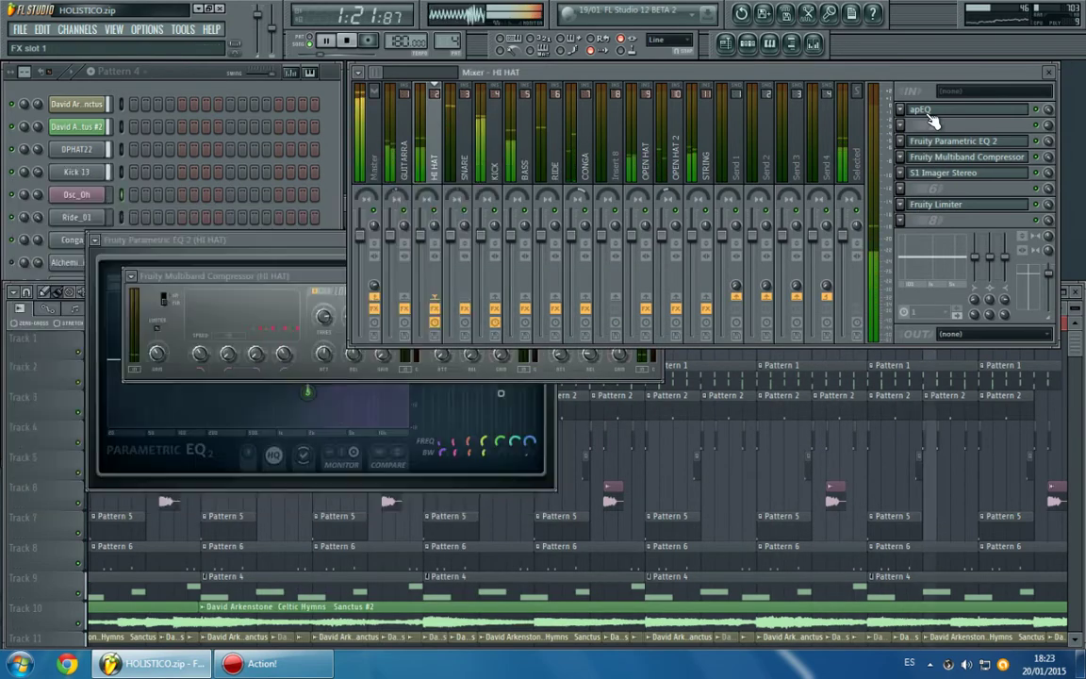
{"action": "left_click", "coordinate": [938, 141]}
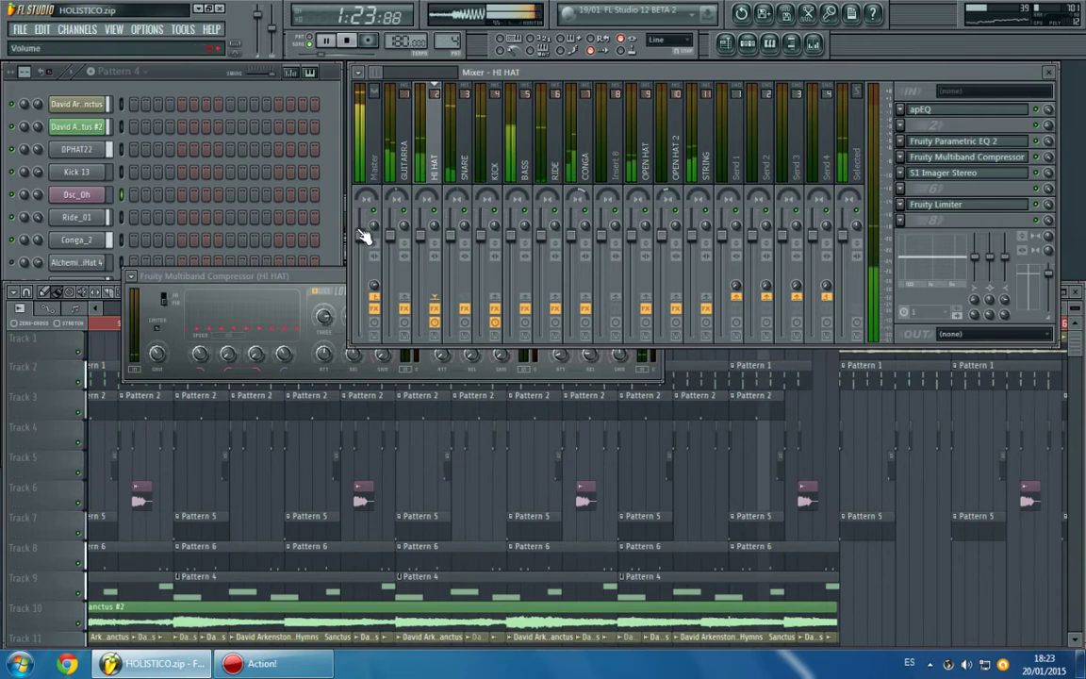
{"action": "left_click", "coordinate": [335, 277]}
{"action": "left_click", "coordinate": [657, 275]}
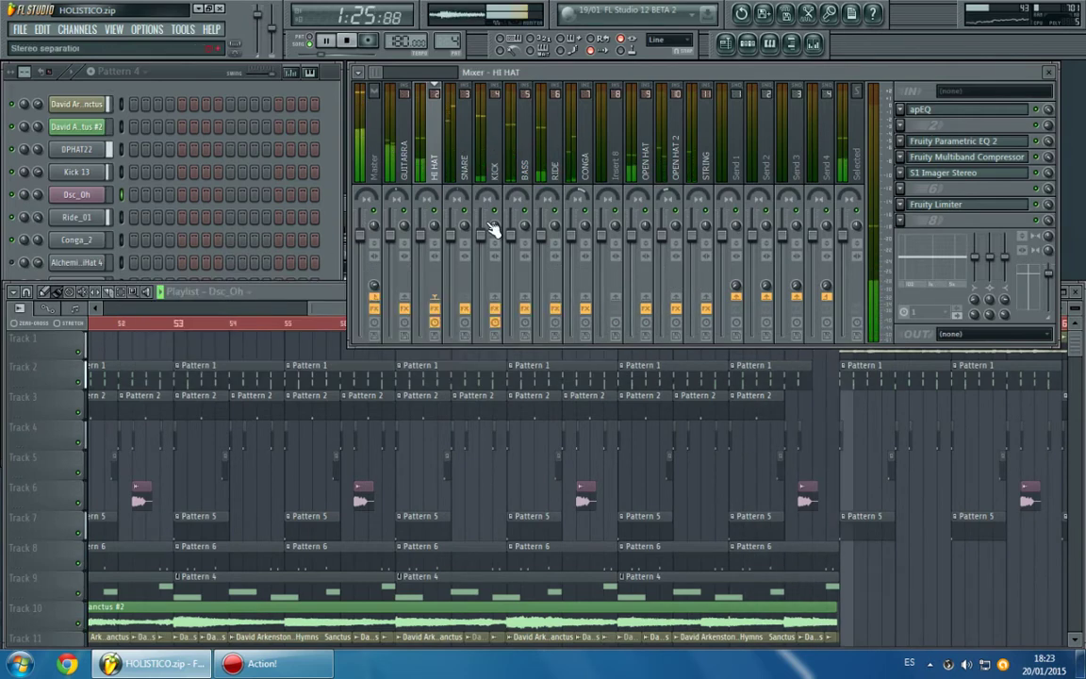
Select the SNARE mixer track, and inspect and close its first apEQ and its Fruity Limiter.
{"action": "left_click", "coordinate": [464, 170]}
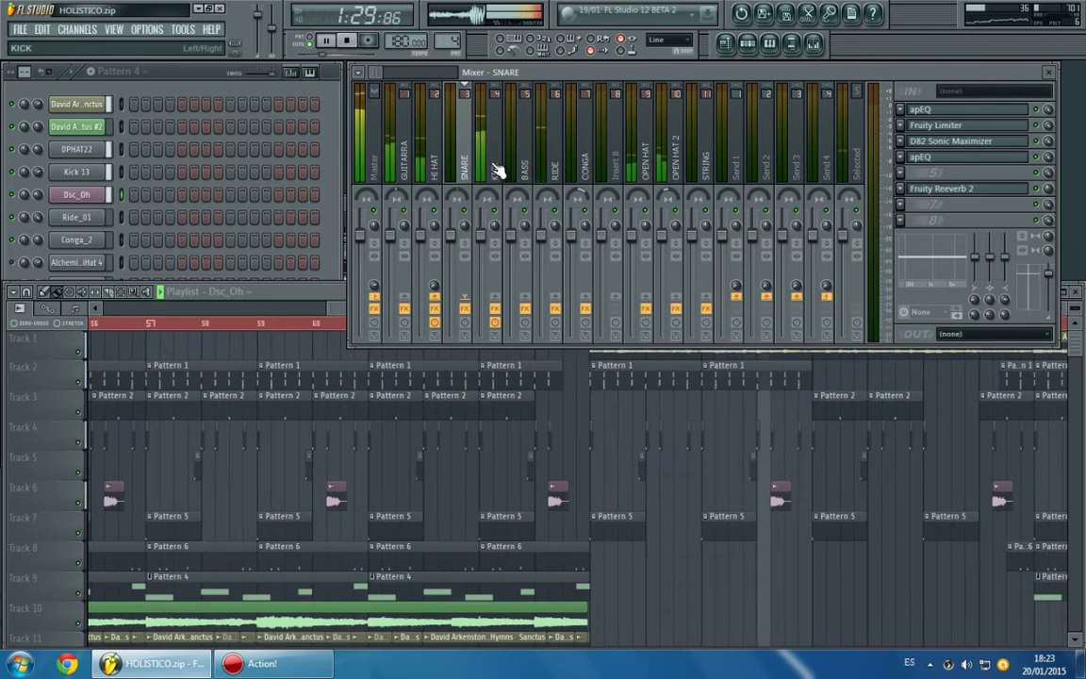
{"action": "left_click", "coordinate": [952, 111]}
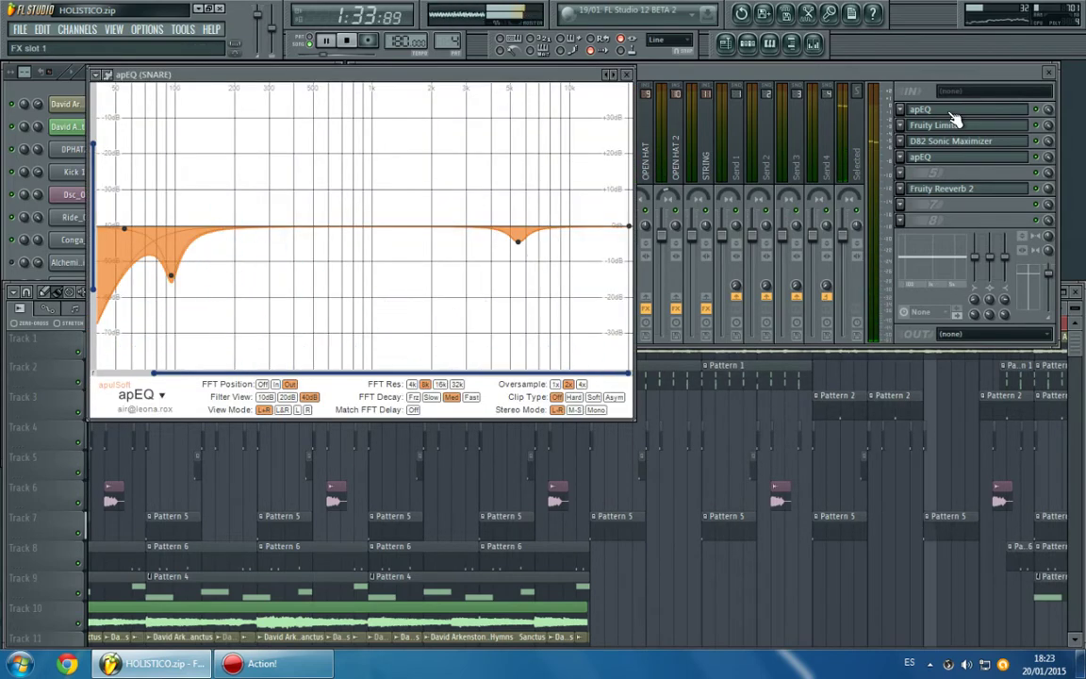
{"action": "left_click", "coordinate": [952, 127]}
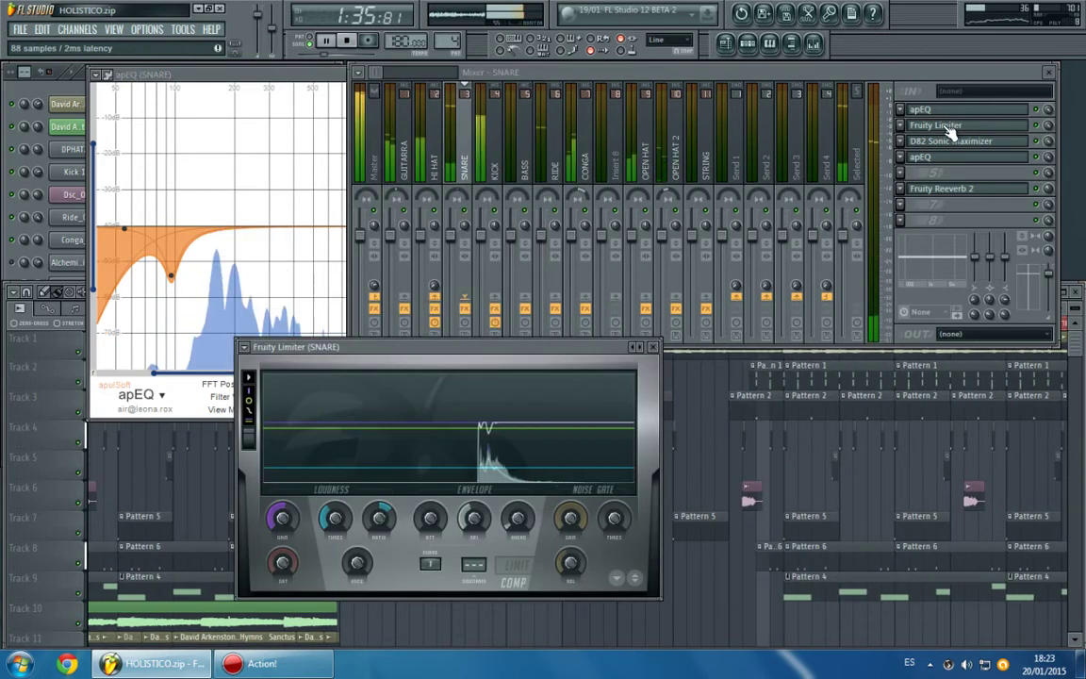
{"action": "left_click", "coordinate": [952, 127]}
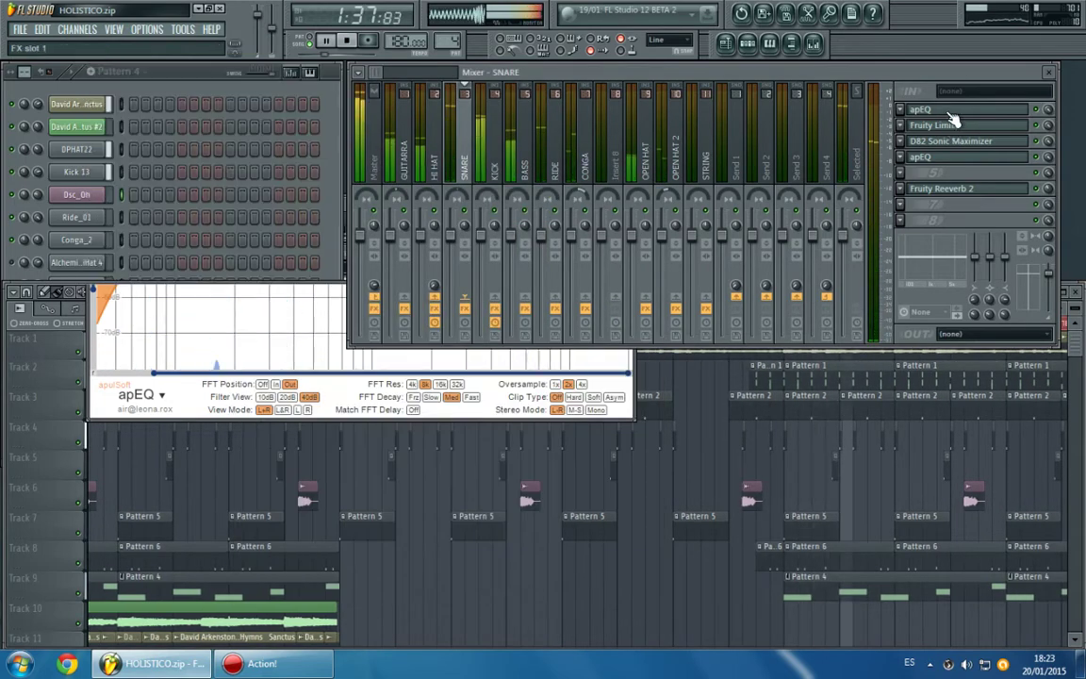
{"action": "left_click", "coordinate": [953, 111]}
{"action": "left_click", "coordinate": [954, 111]}
Inspect the SNARE track's D82 Sonic Maximizer, second apEQ and Fruity Reeverb 2, closing each after viewing.
{"action": "left_click", "coordinate": [950, 143]}
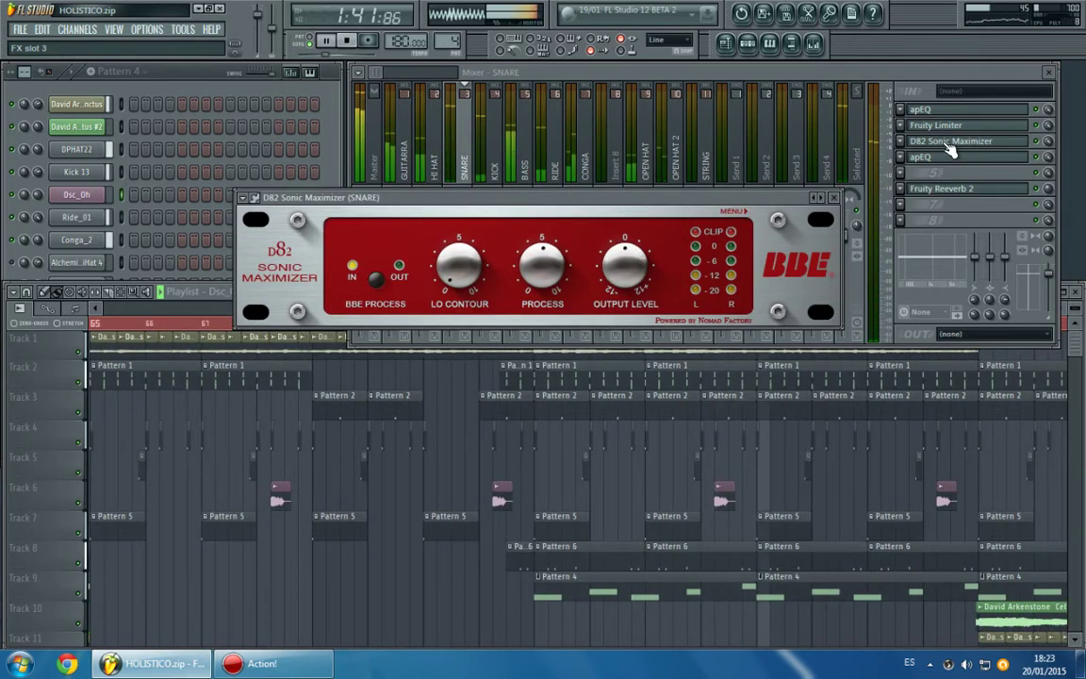
{"action": "left_click", "coordinate": [950, 143]}
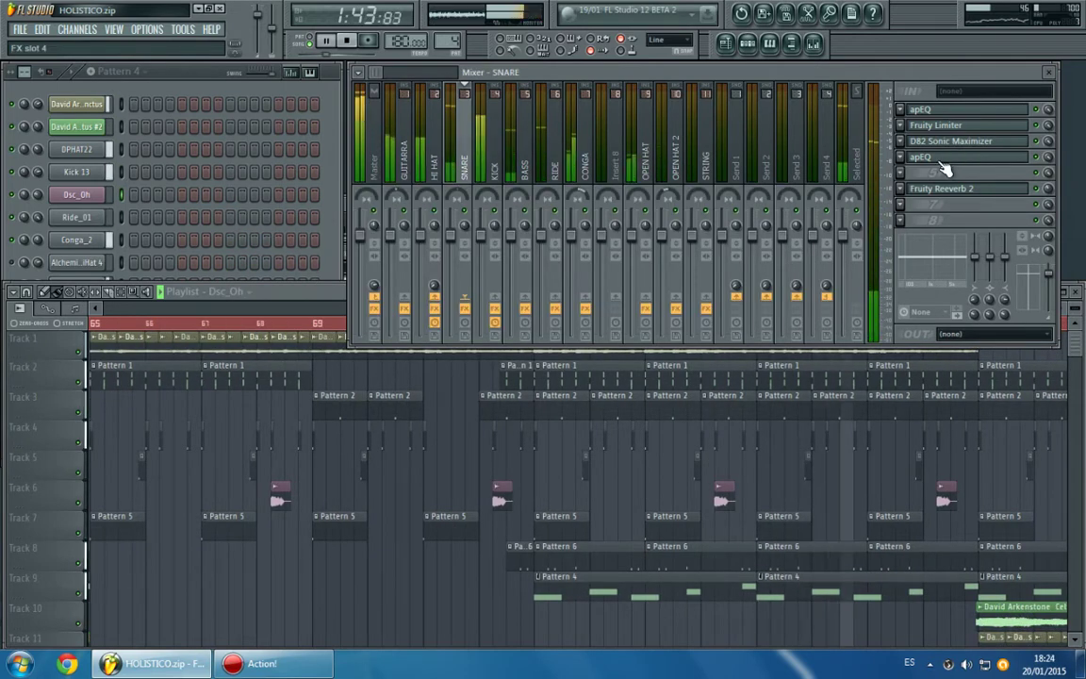
{"action": "left_click", "coordinate": [942, 164]}
{"action": "left_click", "coordinate": [942, 165]}
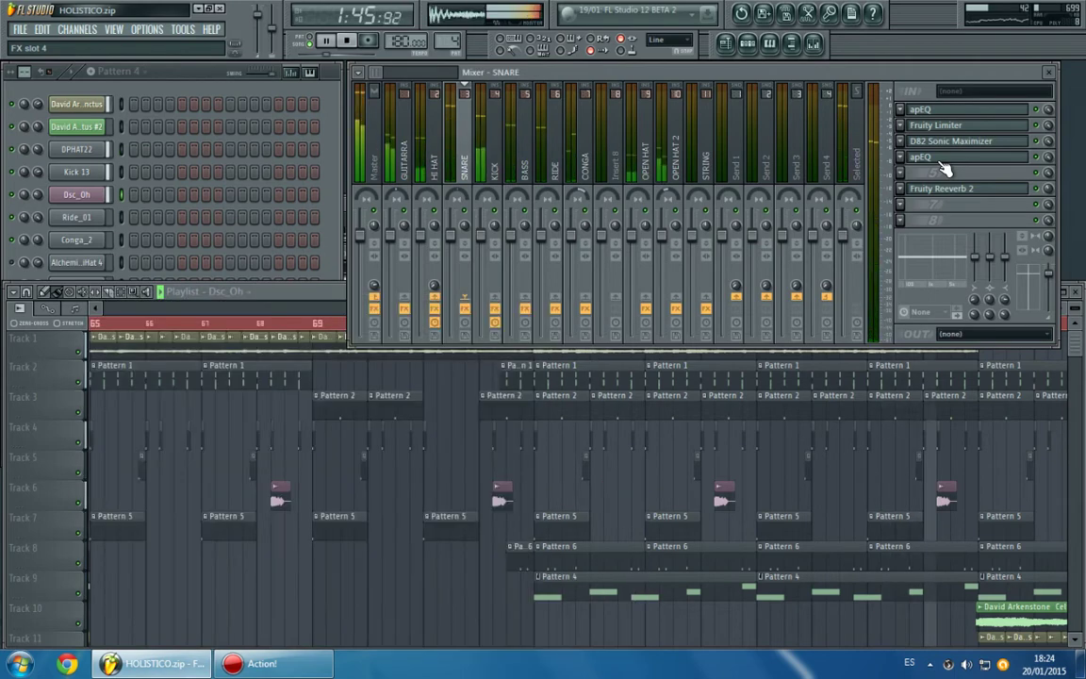
{"action": "left_click", "coordinate": [948, 193]}
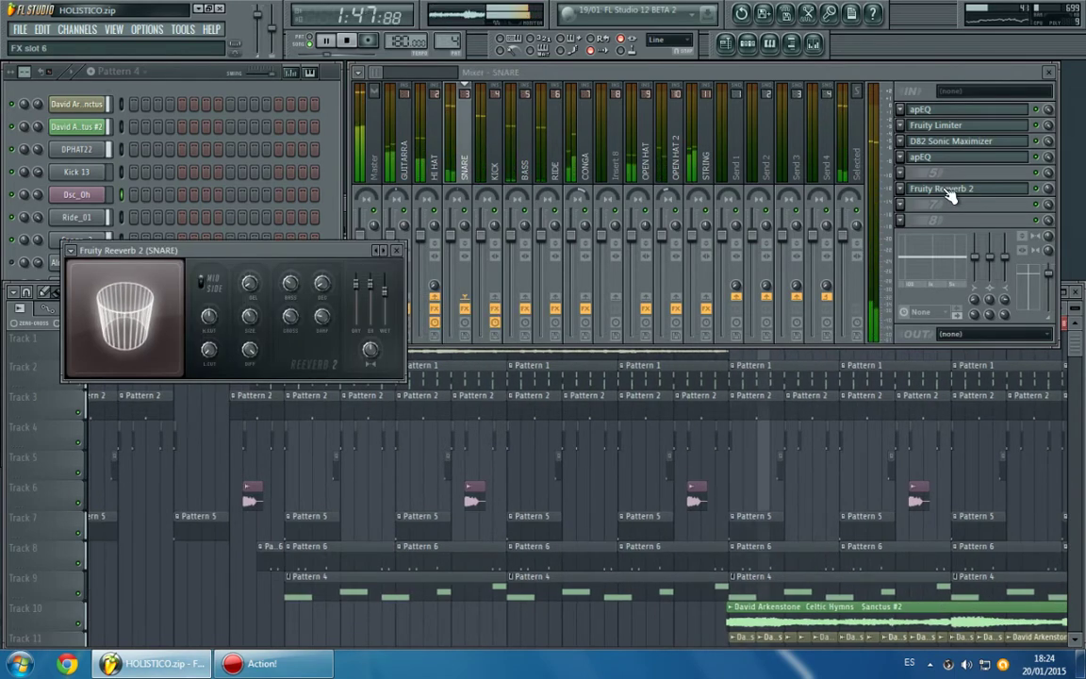
{"action": "left_click", "coordinate": [950, 191]}
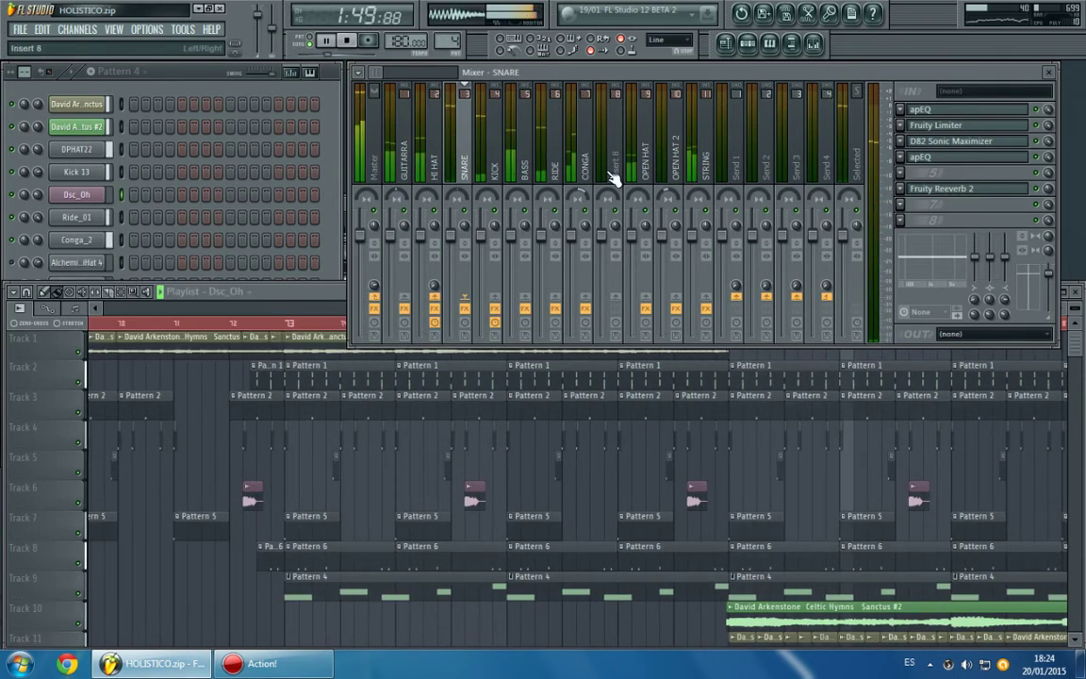
Select the KICK mixer track and examine its apEQ curve and Fruity Limiter settings.
{"action": "left_click", "coordinate": [492, 146]}
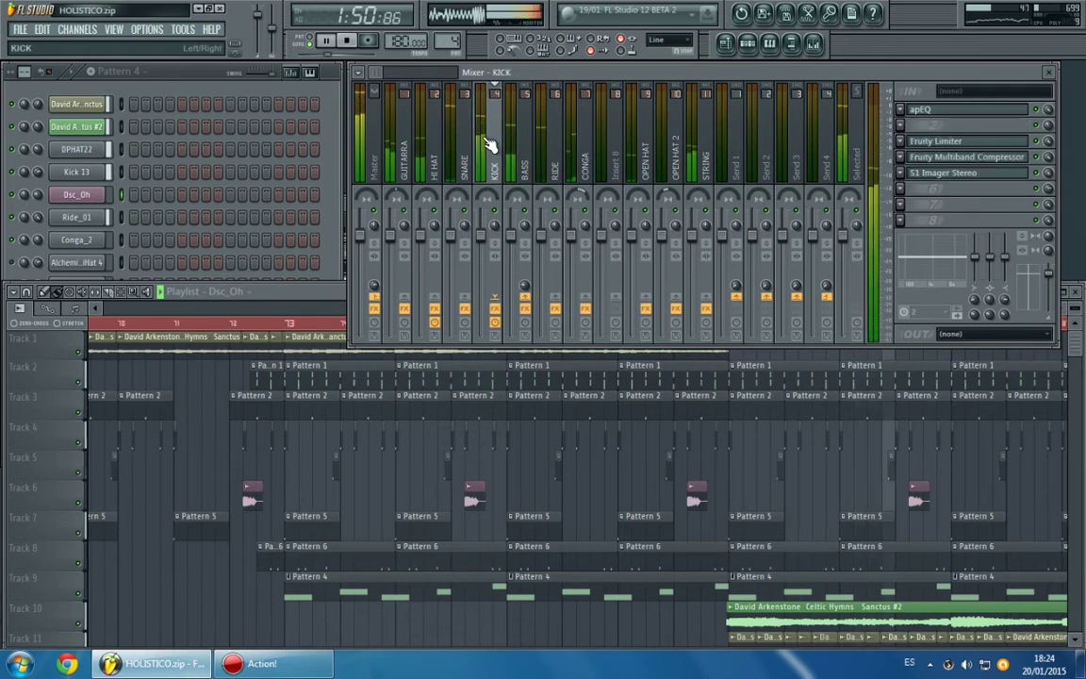
{"action": "left_click", "coordinate": [929, 113]}
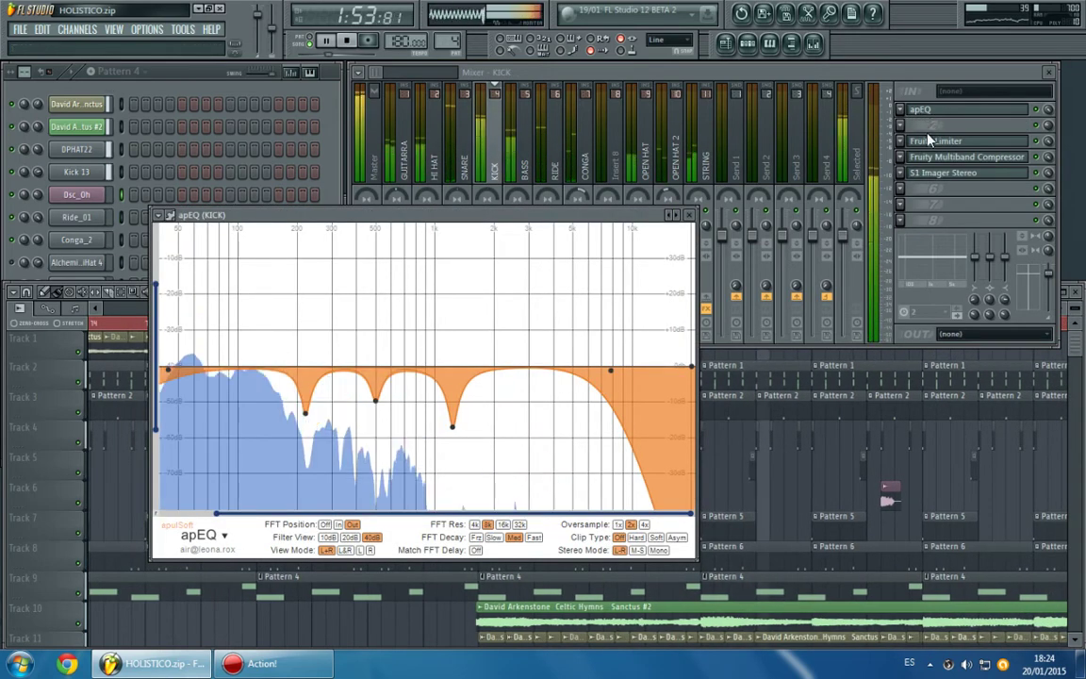
{"action": "left_click", "coordinate": [932, 143]}
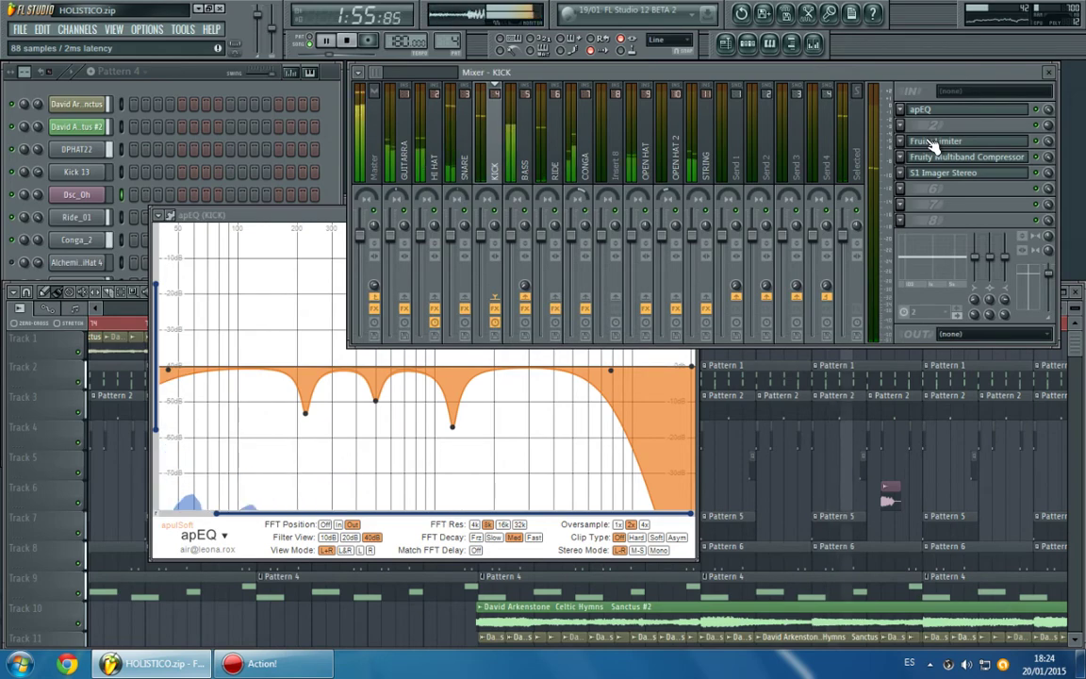
{"action": "left_click", "coordinate": [931, 143]}
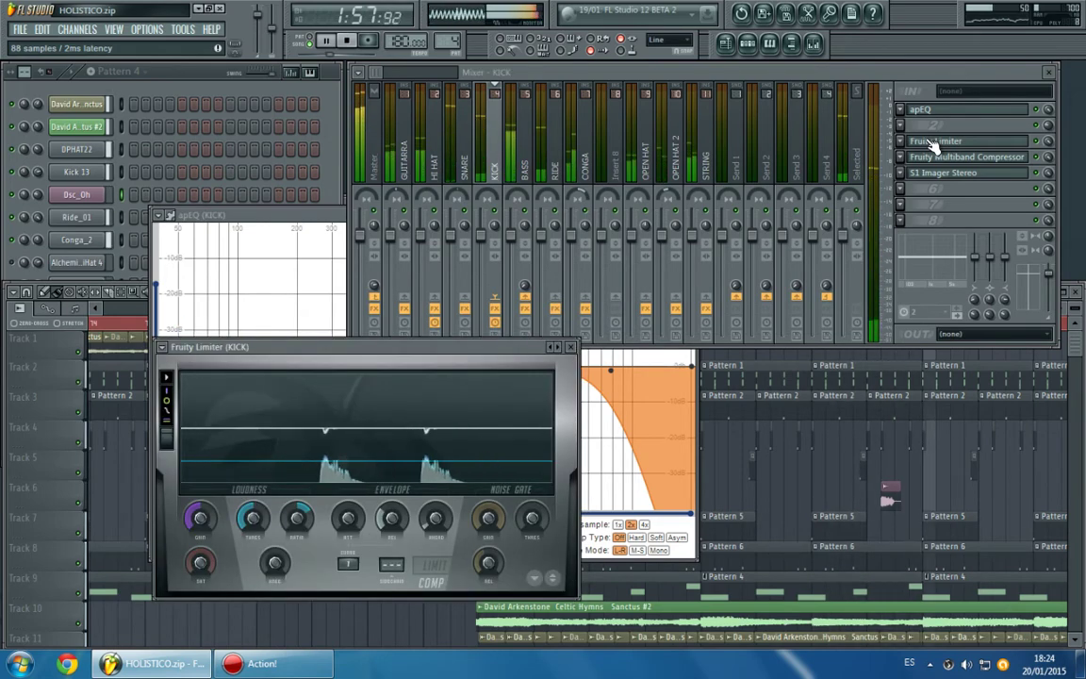
{"action": "left_click", "coordinate": [932, 143]}
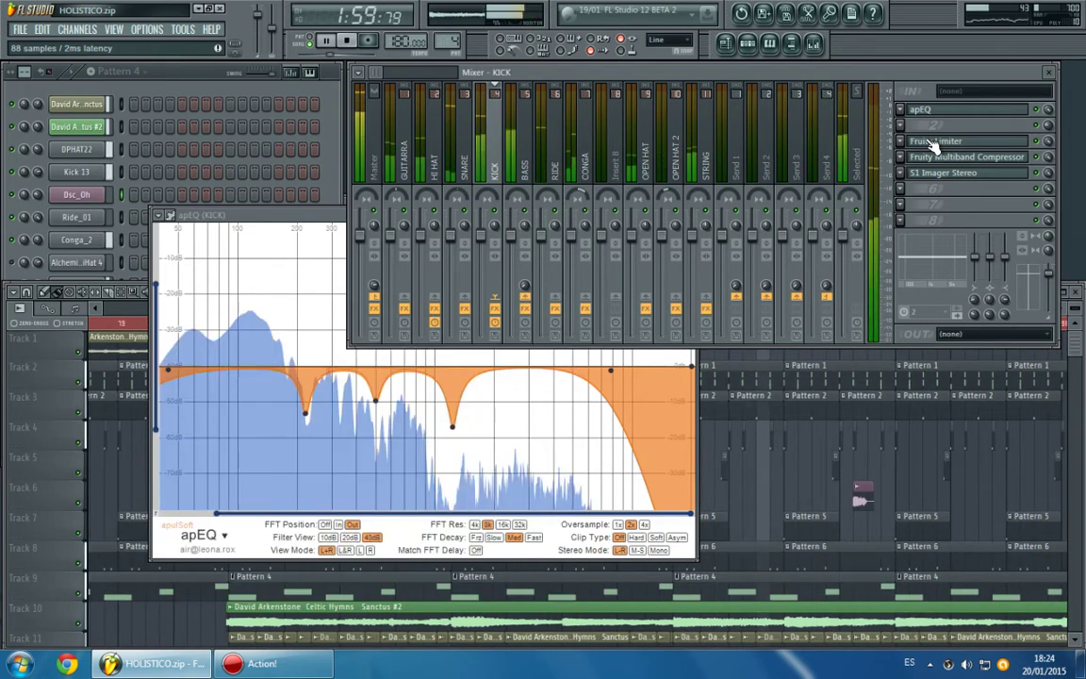
Inspect the KICK track's Fruity Multiband Compressor and S1 Imager Stereo, and close all its effect windows.
{"action": "left_click", "coordinate": [931, 160]}
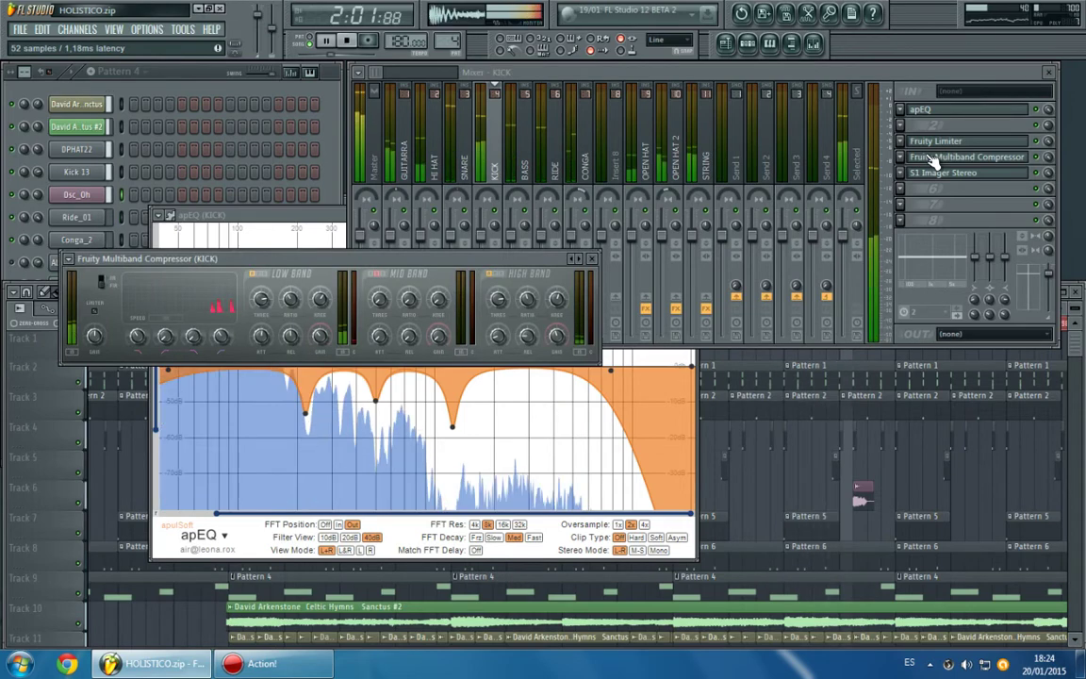
{"action": "left_click", "coordinate": [933, 161]}
{"action": "left_click", "coordinate": [929, 175]}
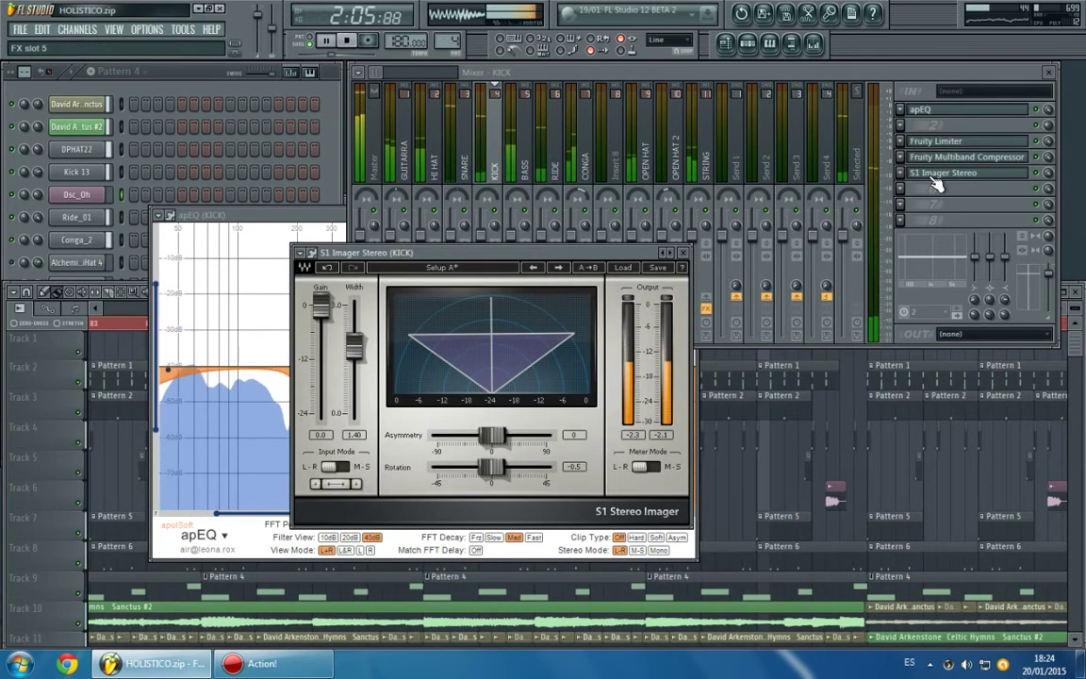
{"action": "left_click", "coordinate": [934, 184]}
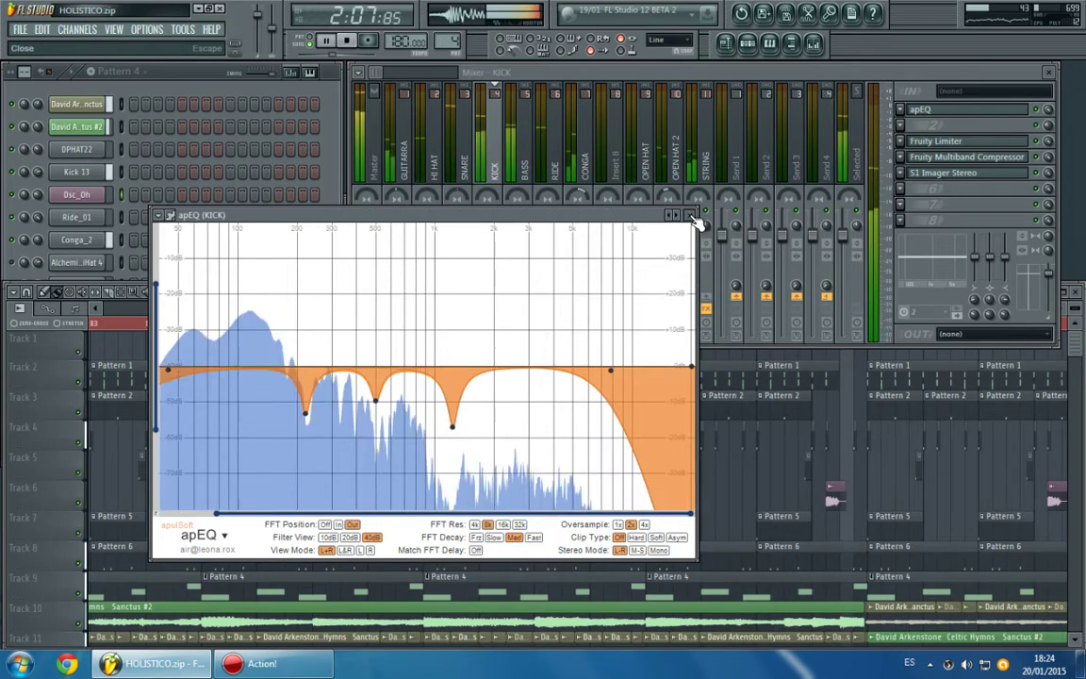
{"action": "left_click", "coordinate": [689, 215]}
Select the BASS mixer track and inspect its Fruity Parametric EQ 2, apEQ and Fruity Limiter, closing the apEQ after viewing.
{"action": "left_click", "coordinate": [521, 156]}
{"action": "left_click", "coordinate": [928, 111]}
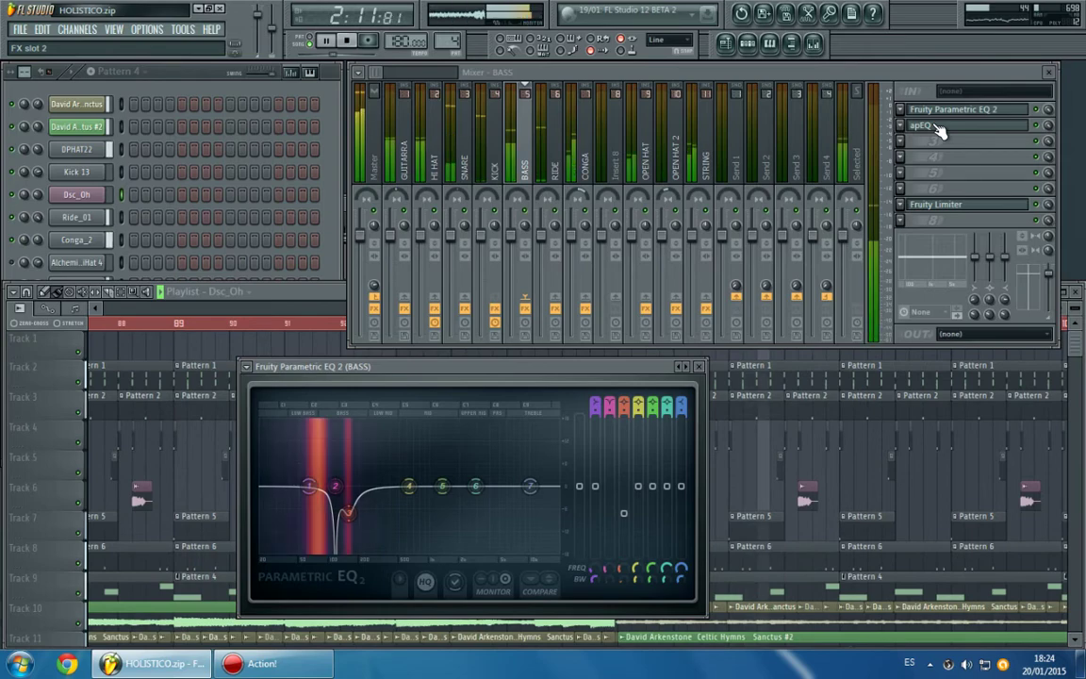
{"action": "left_click", "coordinate": [933, 127]}
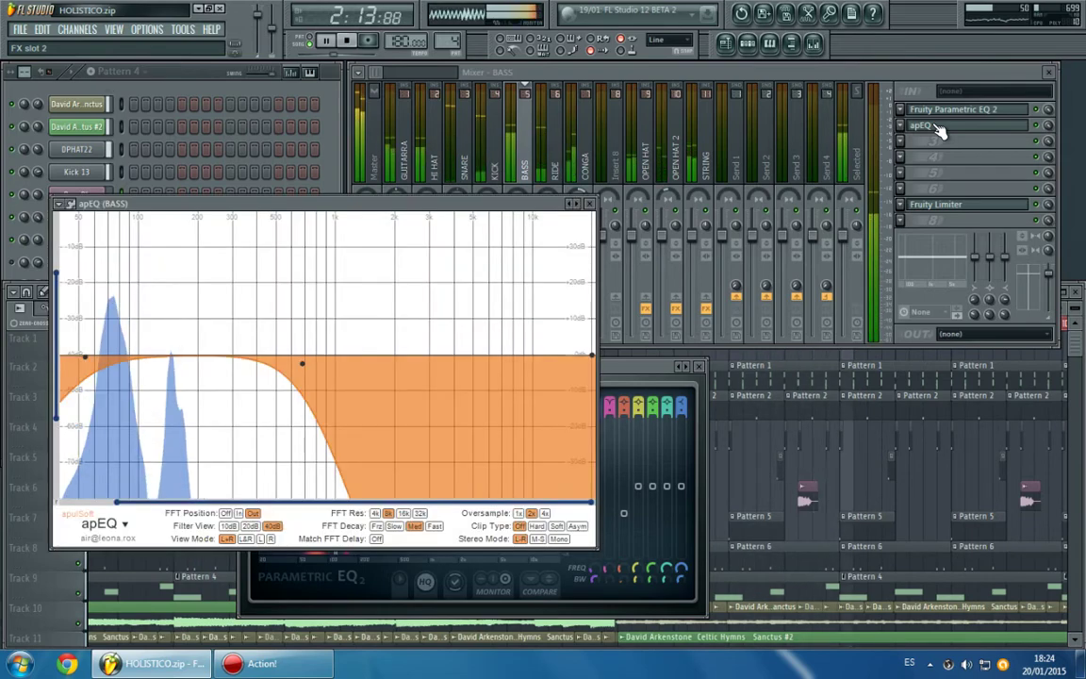
{"action": "left_click", "coordinate": [934, 126]}
{"action": "left_click", "coordinate": [936, 204]}
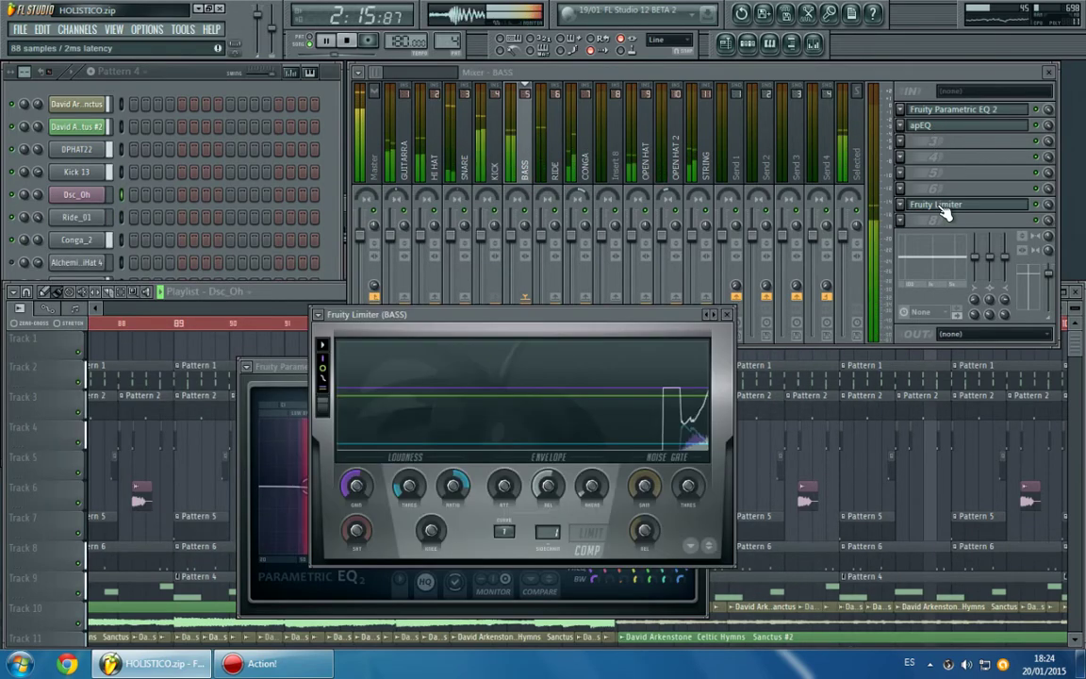
Stack the KICK and BASS Fruity Limiter windows to compare them, and close both along with the BASS equalizer.
{"action": "left_click", "coordinate": [496, 132]}
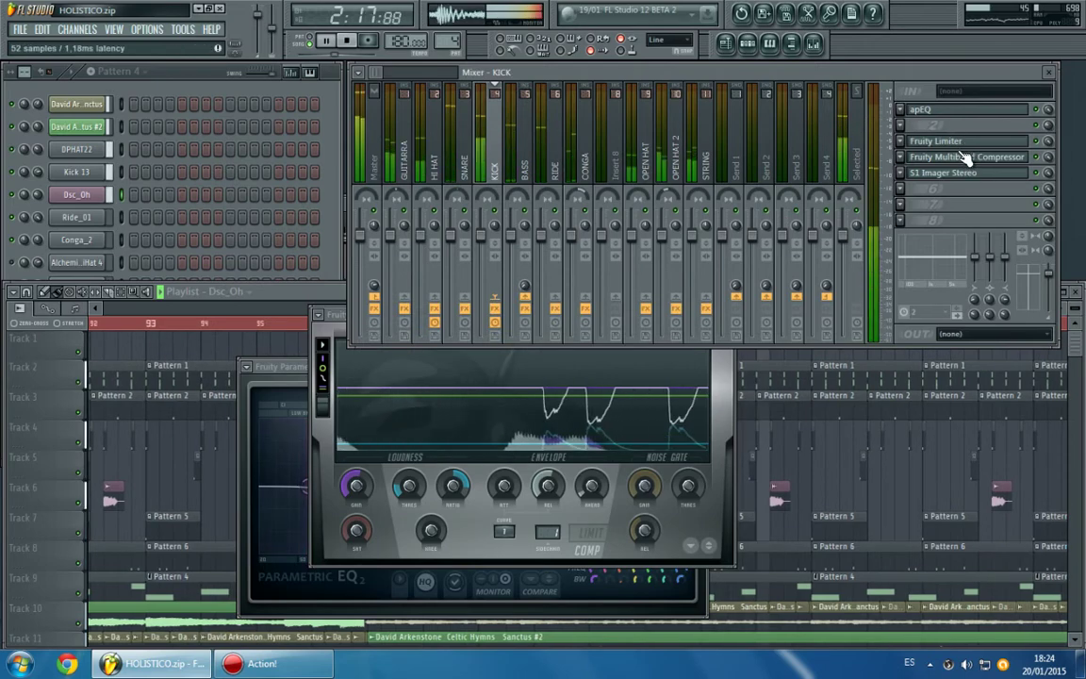
{"action": "left_click", "coordinate": [933, 141]}
{"action": "left_click_drag", "start_coordinate": [433, 347], "coordinate": [371, 132]}
{"action": "left_click", "coordinate": [579, 515]}
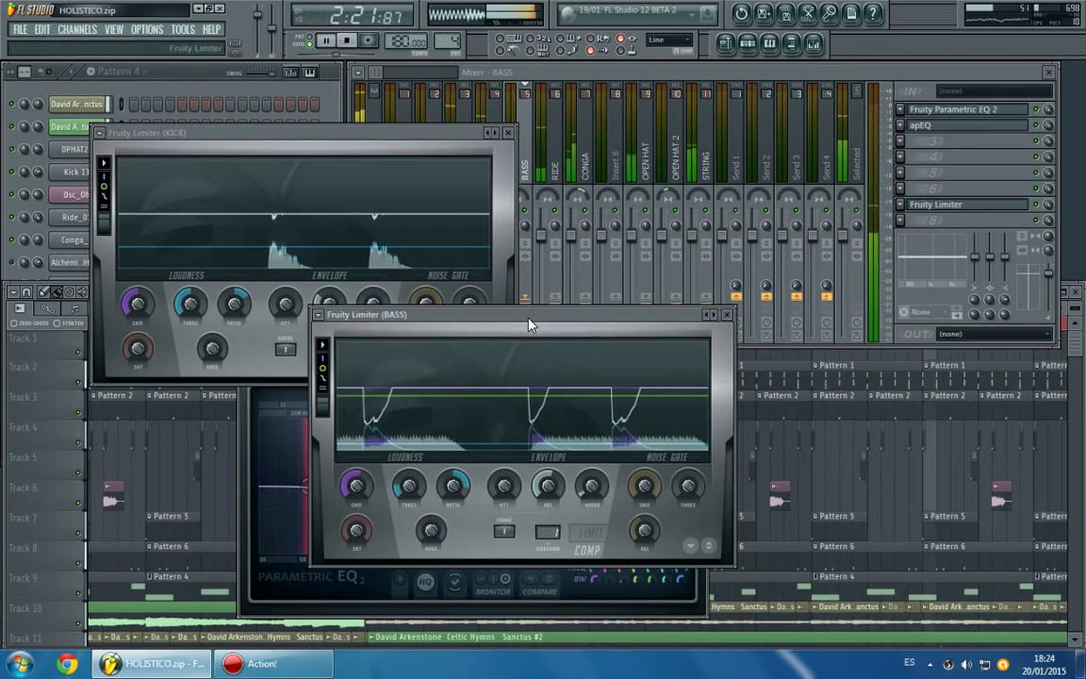
{"action": "left_click_drag", "start_coordinate": [529, 322], "coordinate": [314, 360]}
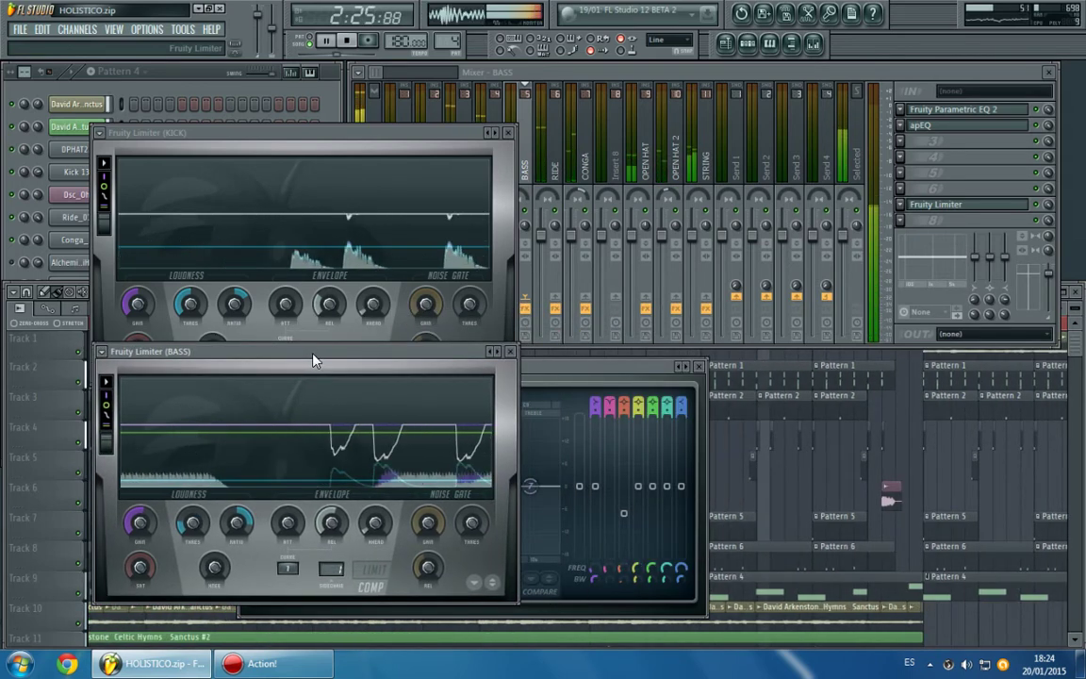
{"action": "left_click", "coordinate": [508, 135]}
{"action": "left_click", "coordinate": [514, 354]}
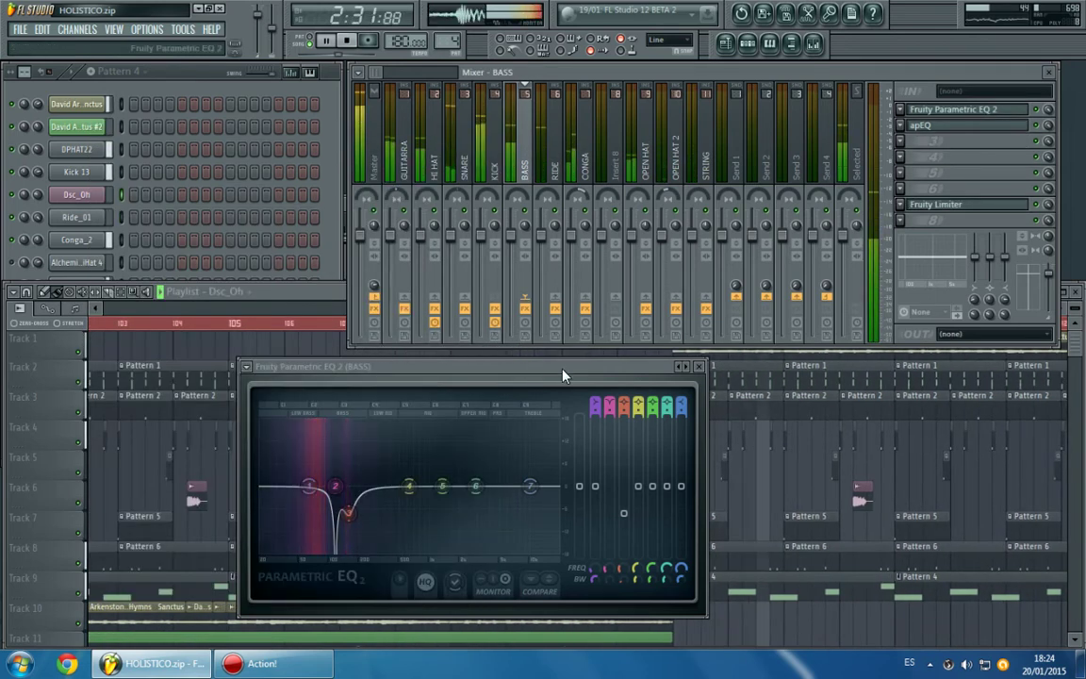
{"action": "left_click", "coordinate": [697, 366]}
Select the RIDE mixer track and inspect its Fruity Parametric EQ 2 and Fruity Limiter, closing each after viewing.
{"action": "left_click", "coordinate": [554, 168]}
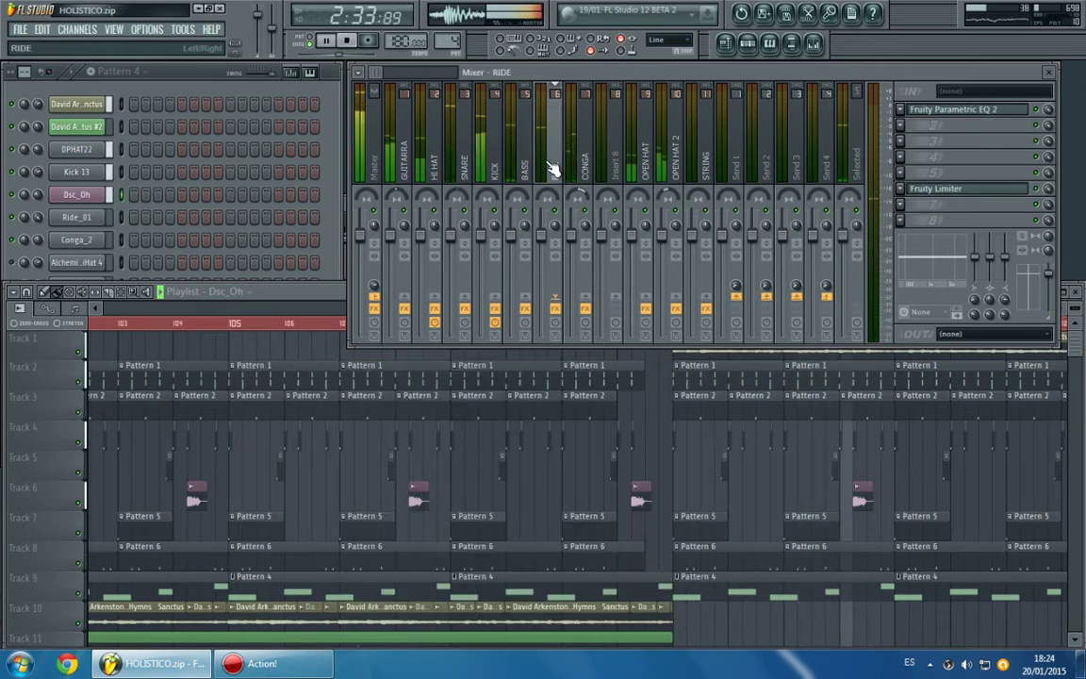
{"action": "left_click", "coordinate": [938, 109]}
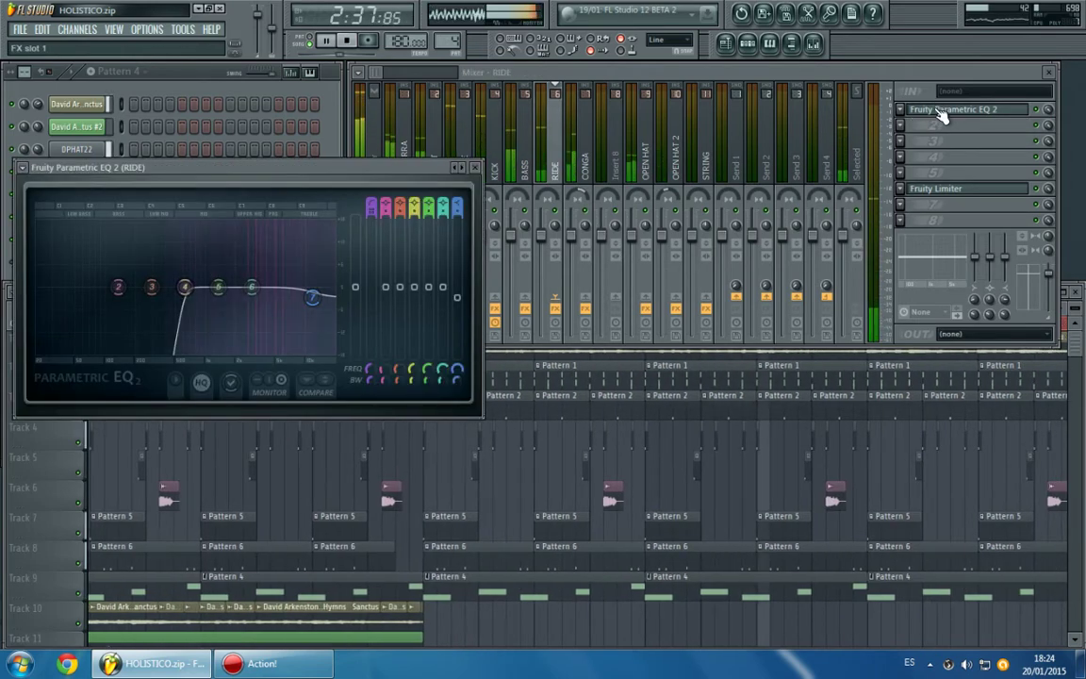
{"action": "left_click", "coordinate": [940, 112]}
{"action": "left_click", "coordinate": [950, 190]}
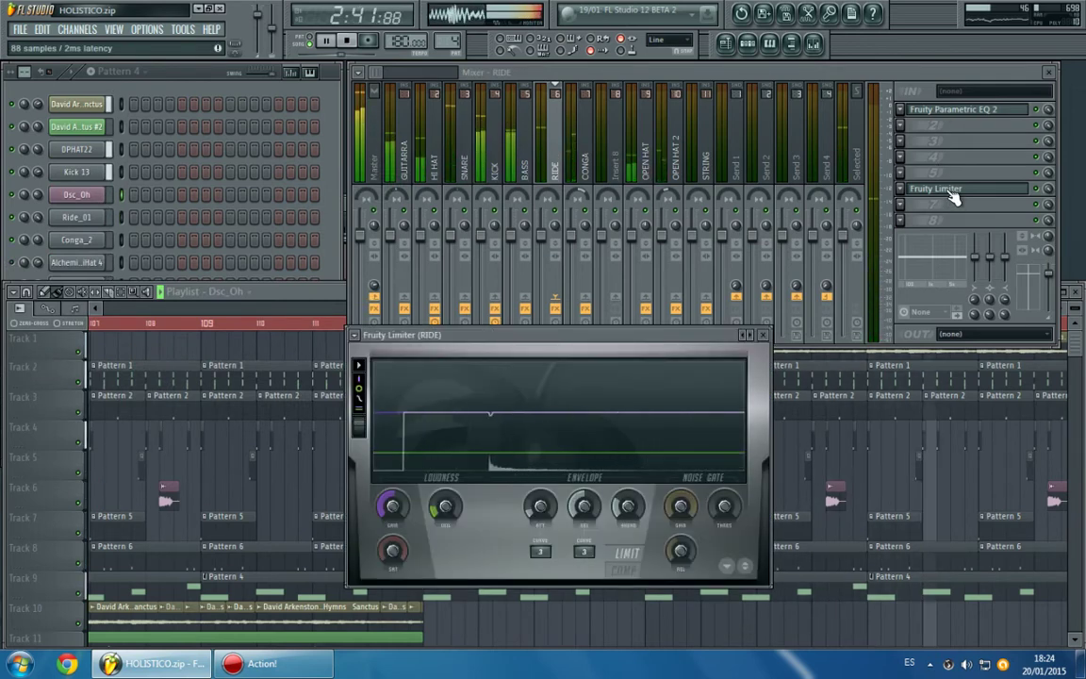
{"action": "left_click", "coordinate": [953, 192]}
Select the CONGA mixer track, inspect its Fruity Parametric EQ 2 and Fruity Reeverb 2, and close both.
{"action": "left_click", "coordinate": [582, 151]}
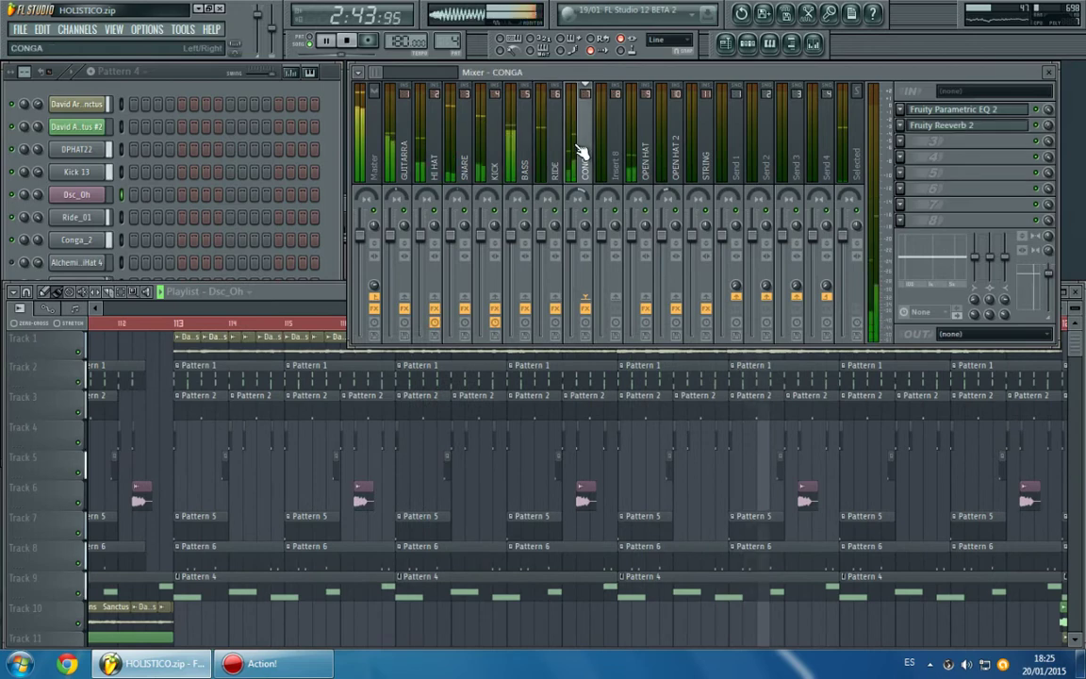
{"action": "left_click", "coordinate": [933, 110]}
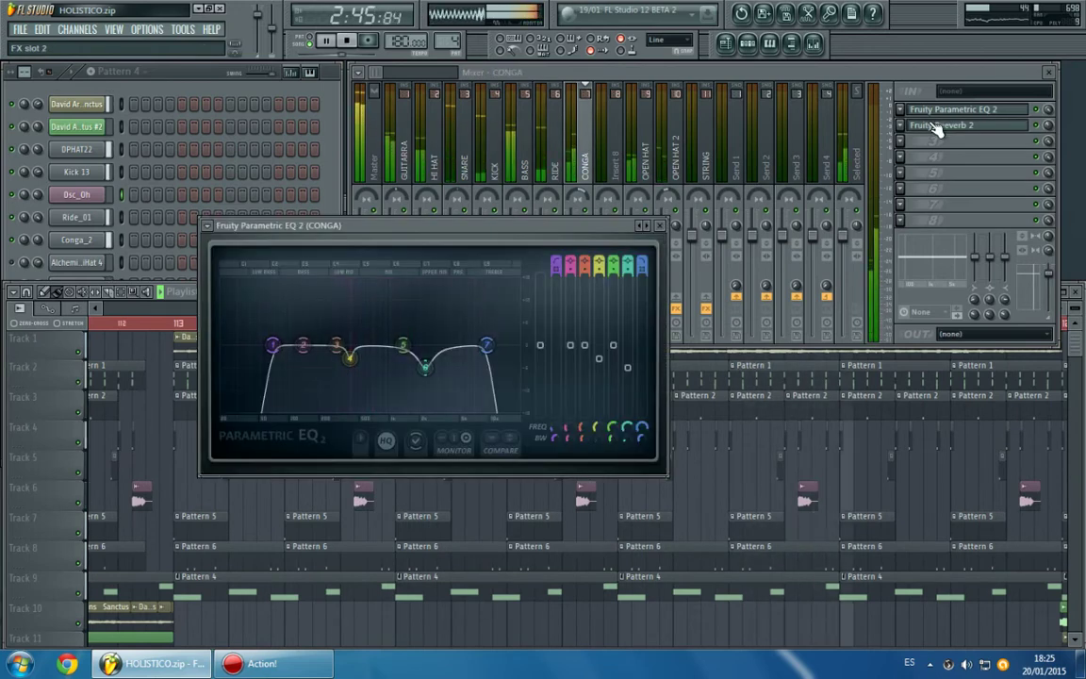
{"action": "left_click", "coordinate": [937, 126]}
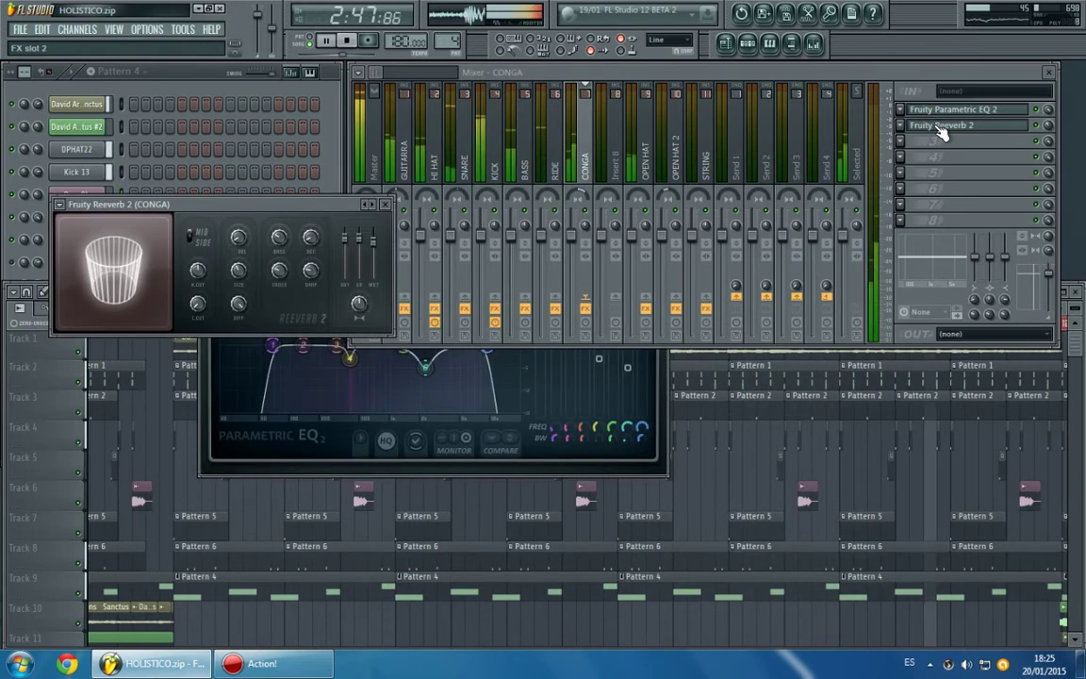
{"action": "left_click", "coordinate": [940, 126]}
{"action": "left_click", "coordinate": [940, 110]}
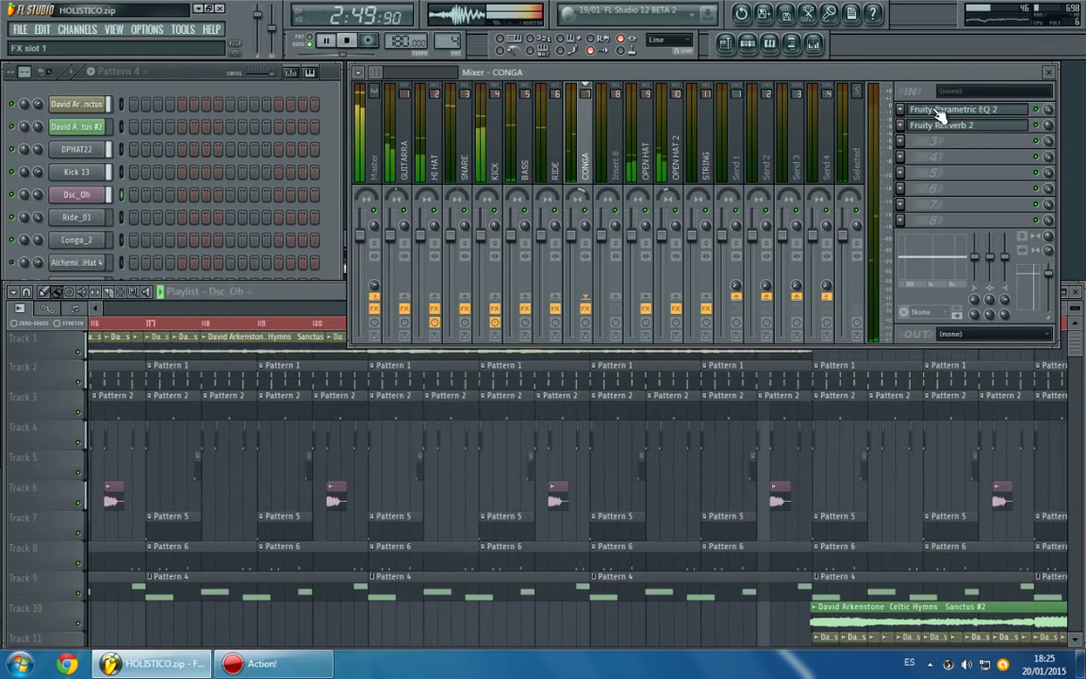
Inspect and close the OPEN HAT track's S1 Imager Stereo and the OPEN HAT 2 track's Fruity Parametric EQ 2.
{"action": "left_click", "coordinate": [645, 150]}
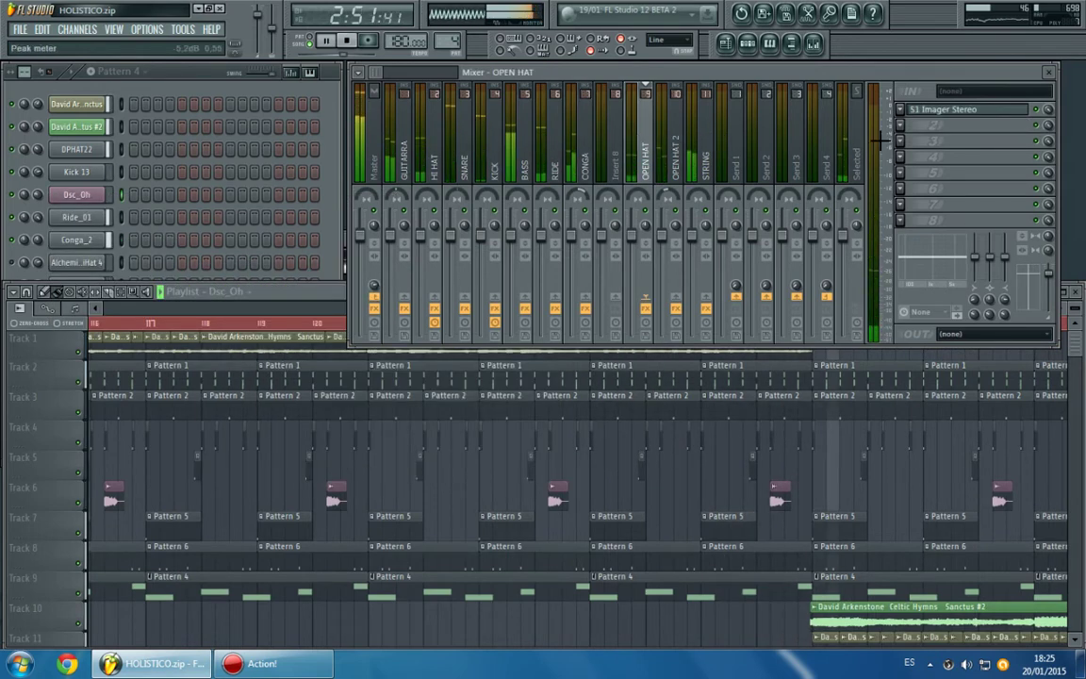
{"action": "left_click", "coordinate": [938, 113]}
{"action": "left_click", "coordinate": [940, 114]}
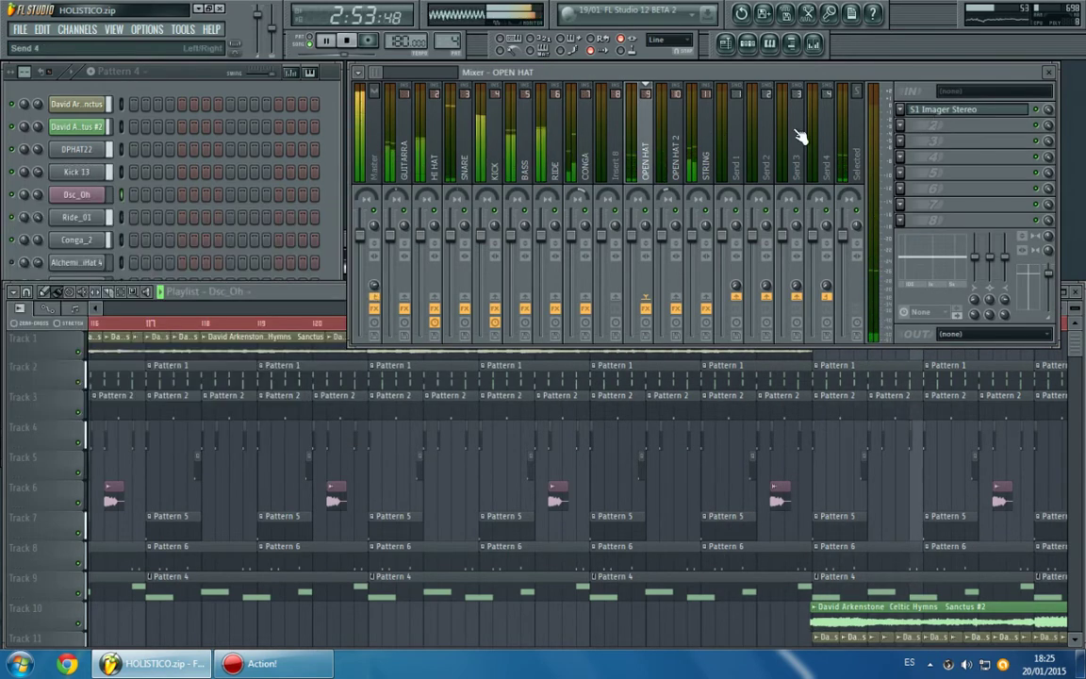
{"action": "left_click", "coordinate": [682, 162]}
{"action": "left_click", "coordinate": [948, 111]}
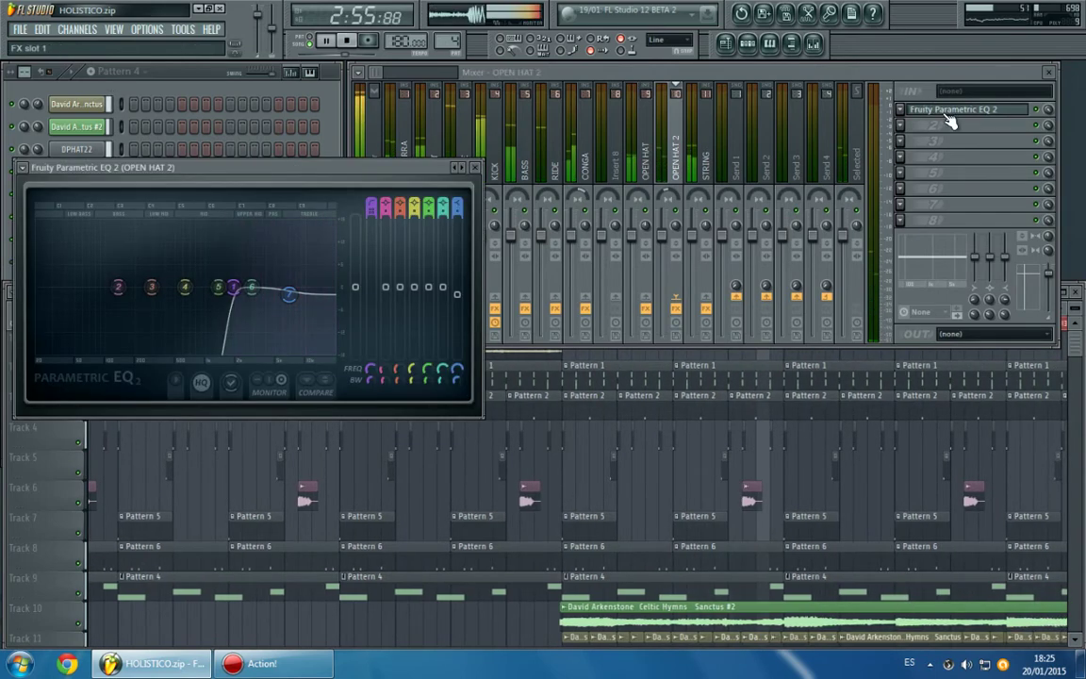
{"action": "left_click", "coordinate": [947, 113]}
Select the STRING mixer track, open its apEQ, and examine the playlist clips around bar 129.
{"action": "left_click", "coordinate": [705, 165]}
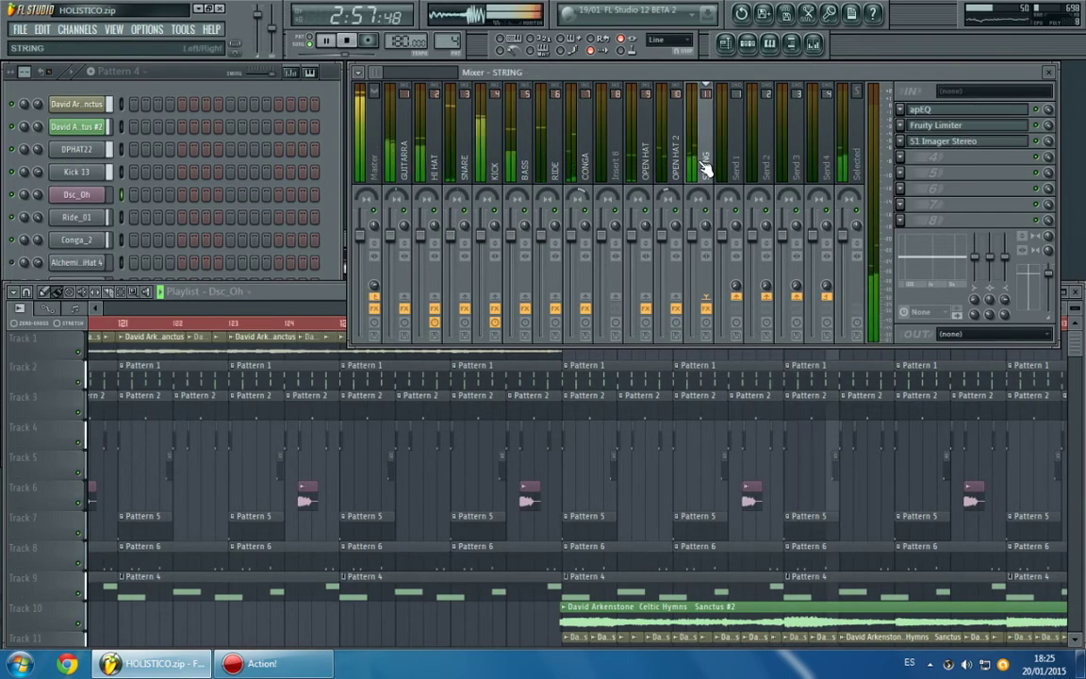
{"action": "left_click", "coordinate": [932, 113]}
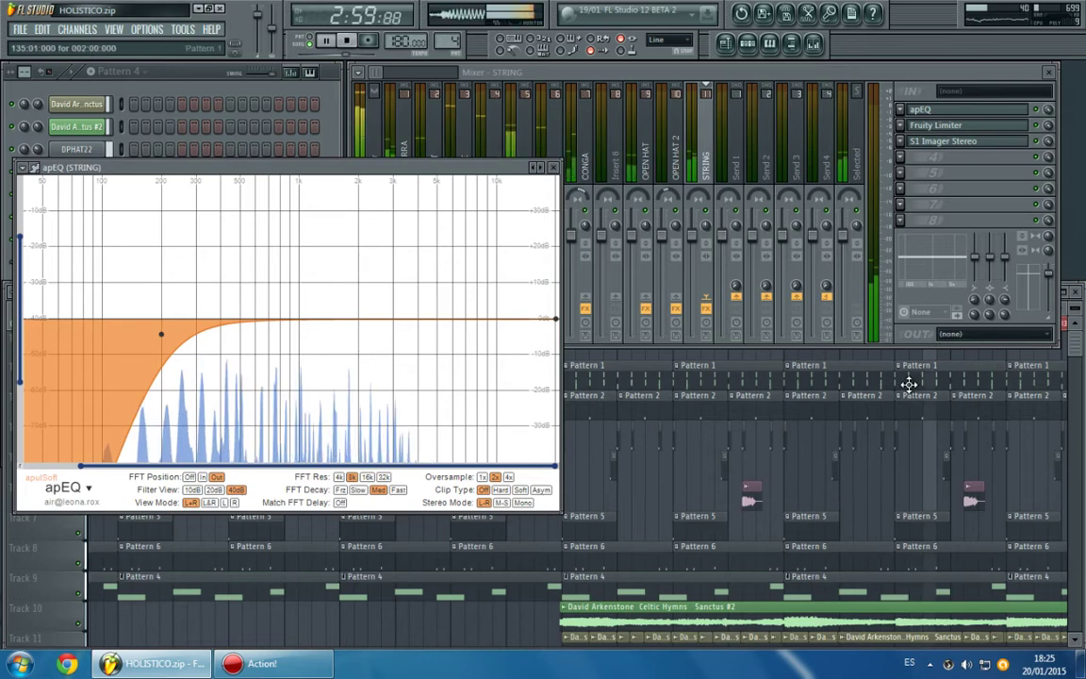
{"action": "left_click", "coordinate": [908, 383]}
{"action": "scroll", "coordinate": [1070, 309], "scroll_direction": "down", "scroll_amount": 1}
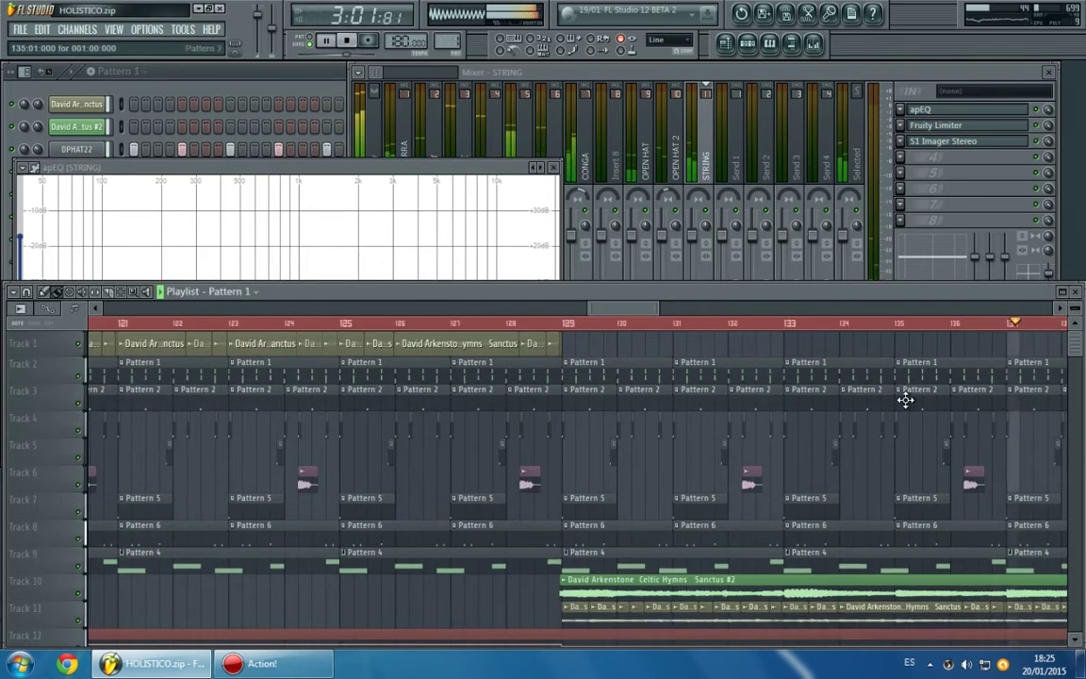
{"action": "scroll", "coordinate": [906, 400], "scroll_direction": "down", "scroll_amount": 1}
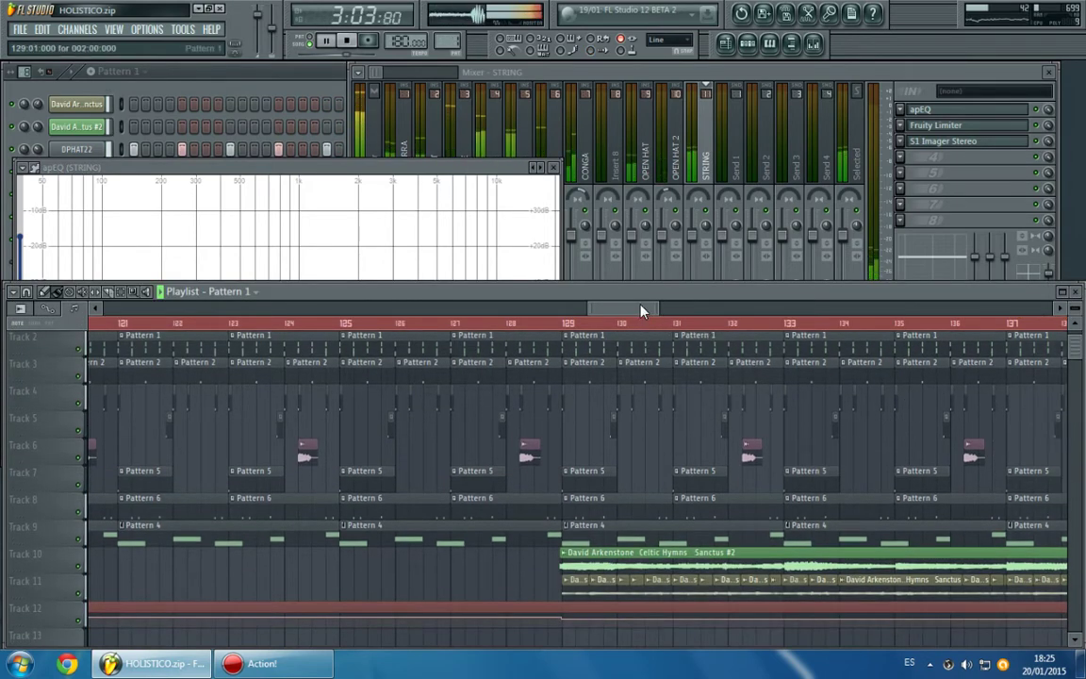
{"action": "scroll", "coordinate": [650, 334], "scroll_direction": "down", "scroll_amount": 2}
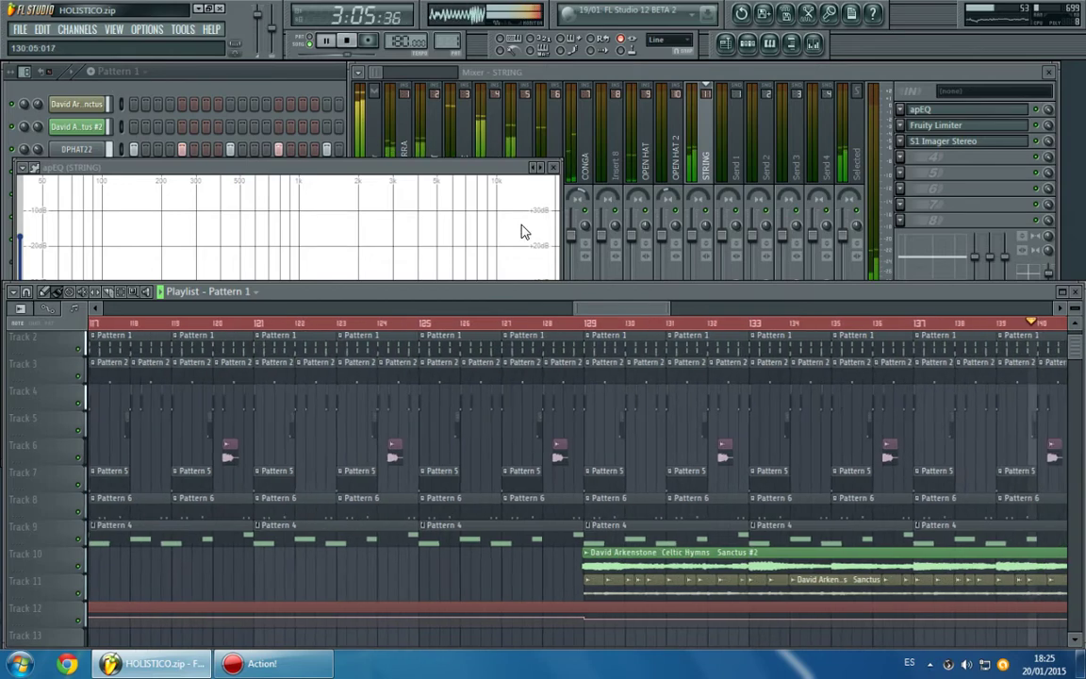
Bring the STRING track's apEQ back into view, and inspect and close its Fruity Limiter and S1 Imager Stereo.
{"action": "left_click", "coordinate": [492, 174]}
{"action": "left_click", "coordinate": [930, 134]}
{"action": "left_click", "coordinate": [930, 134]}
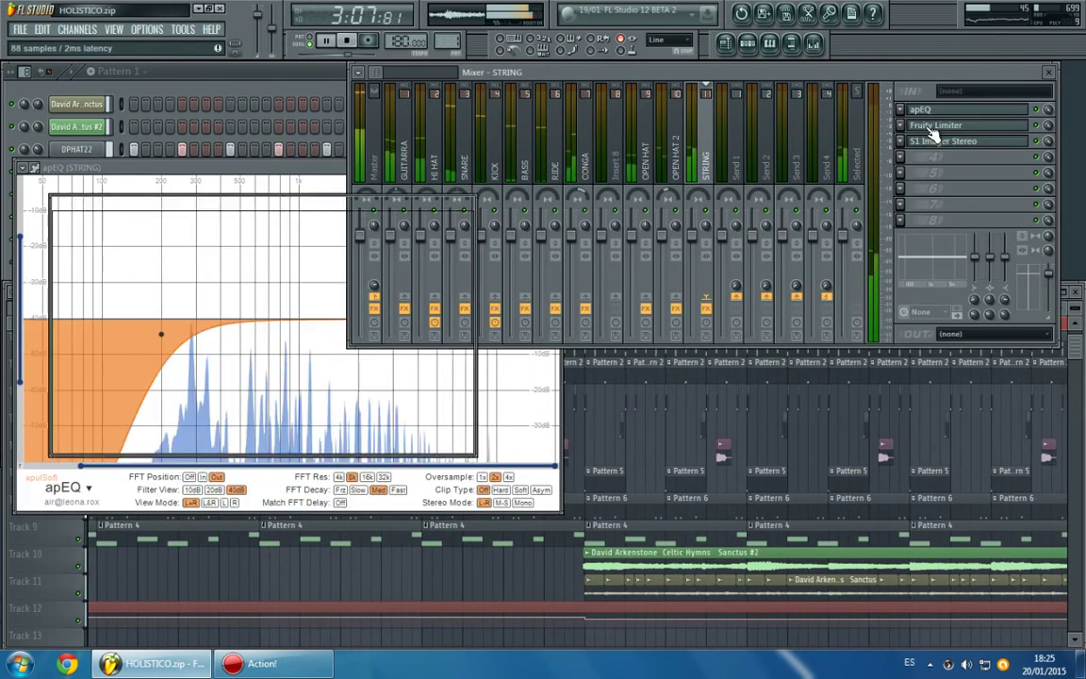
{"action": "left_click", "coordinate": [930, 134]}
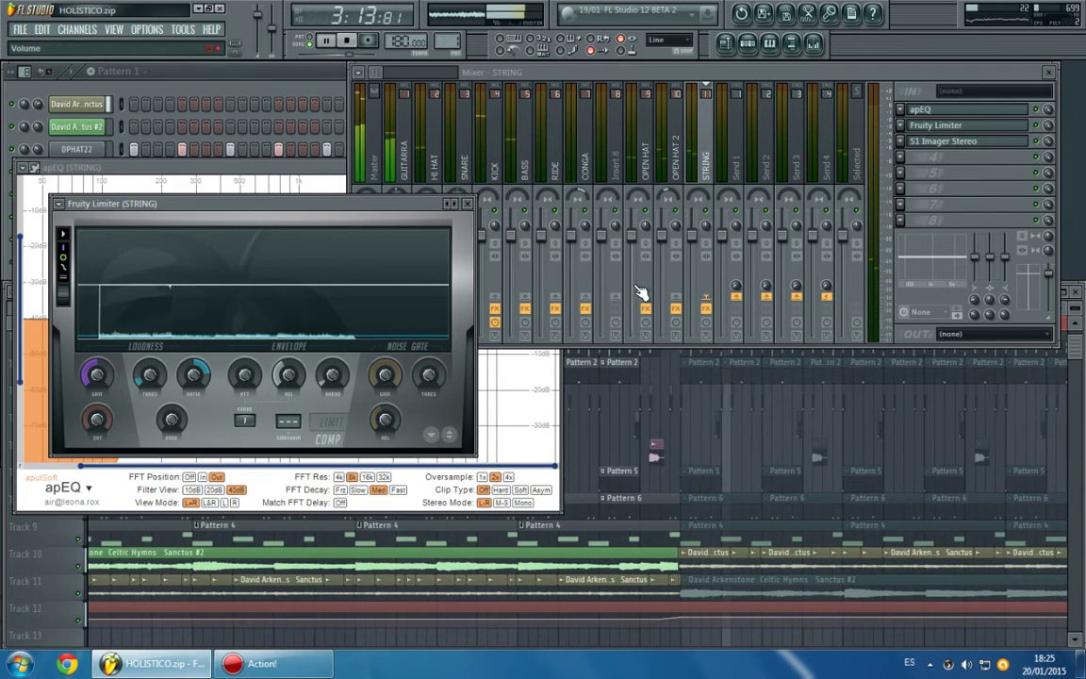
{"action": "left_click", "coordinate": [954, 142]}
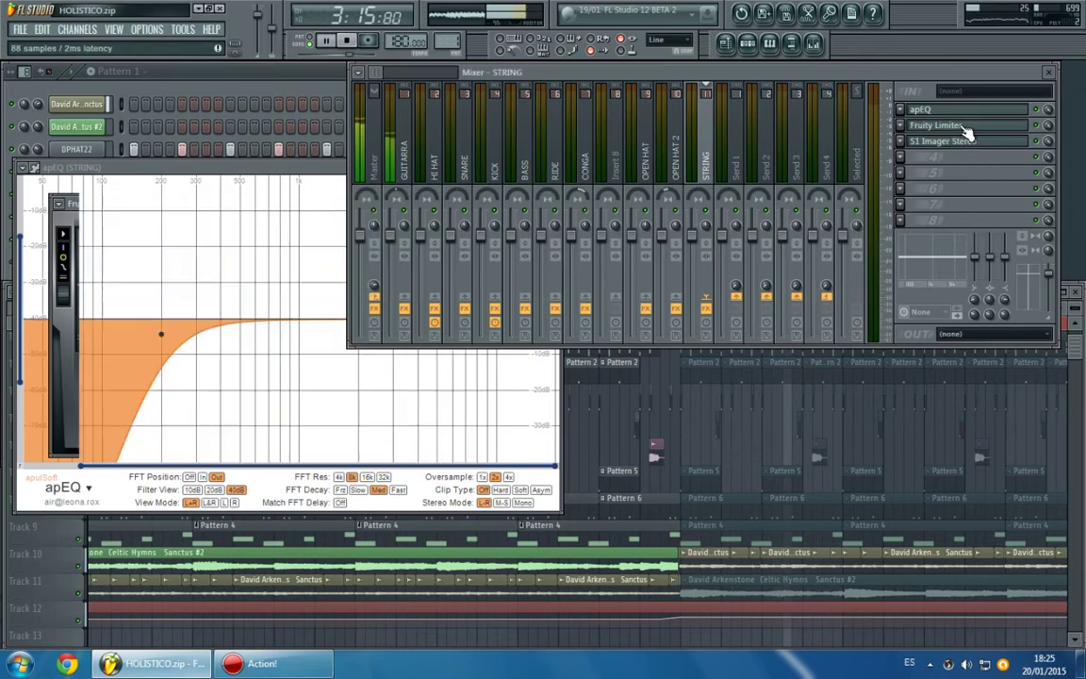
{"action": "left_click", "coordinate": [963, 144]}
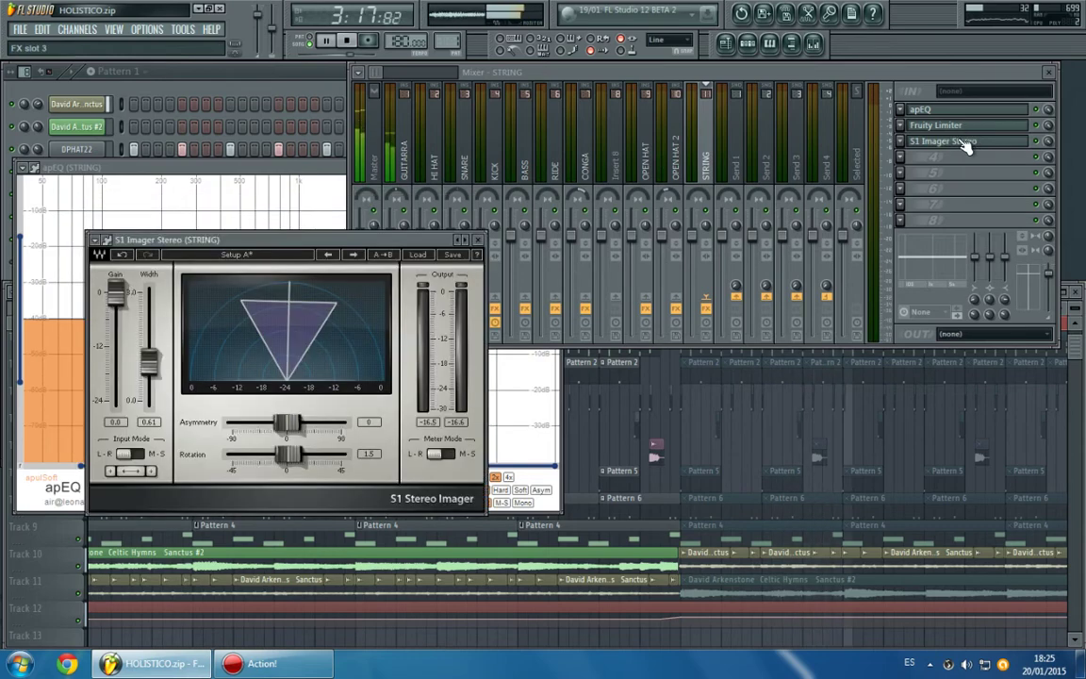
{"action": "left_click", "coordinate": [962, 142]}
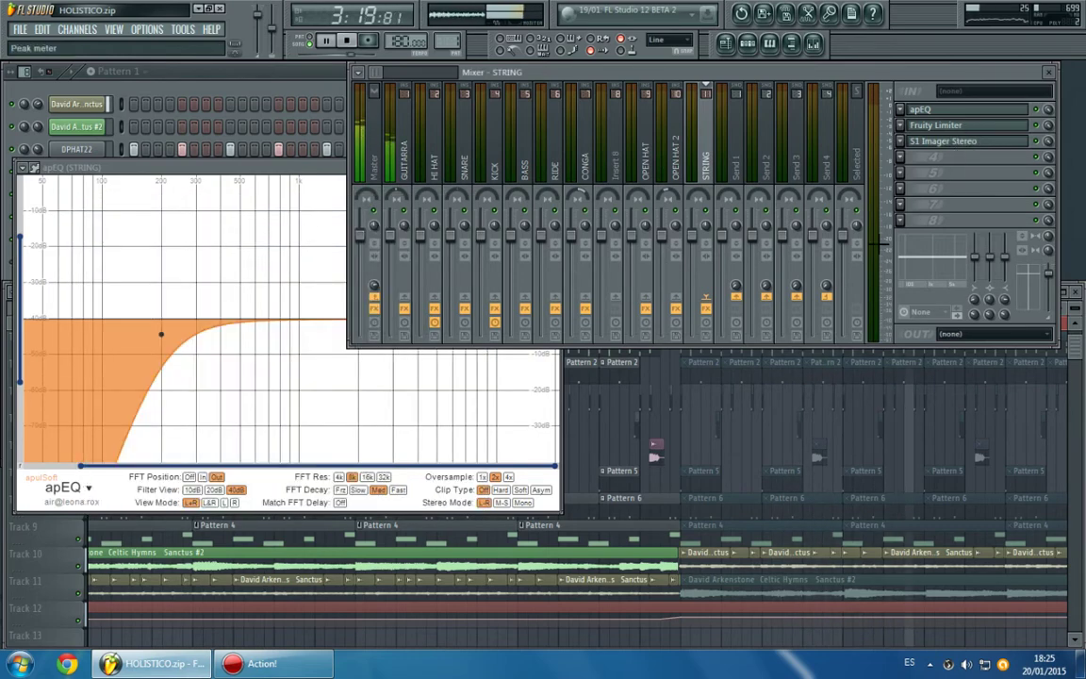
Check the playlist around bar 161, and reopen the STRING track's Fruity Limiter and S1 Imager Stereo, closing the imager after viewing.
{"action": "left_click", "coordinate": [788, 364]}
{"action": "scroll", "coordinate": [728, 330], "scroll_direction": "down", "scroll_amount": 3}
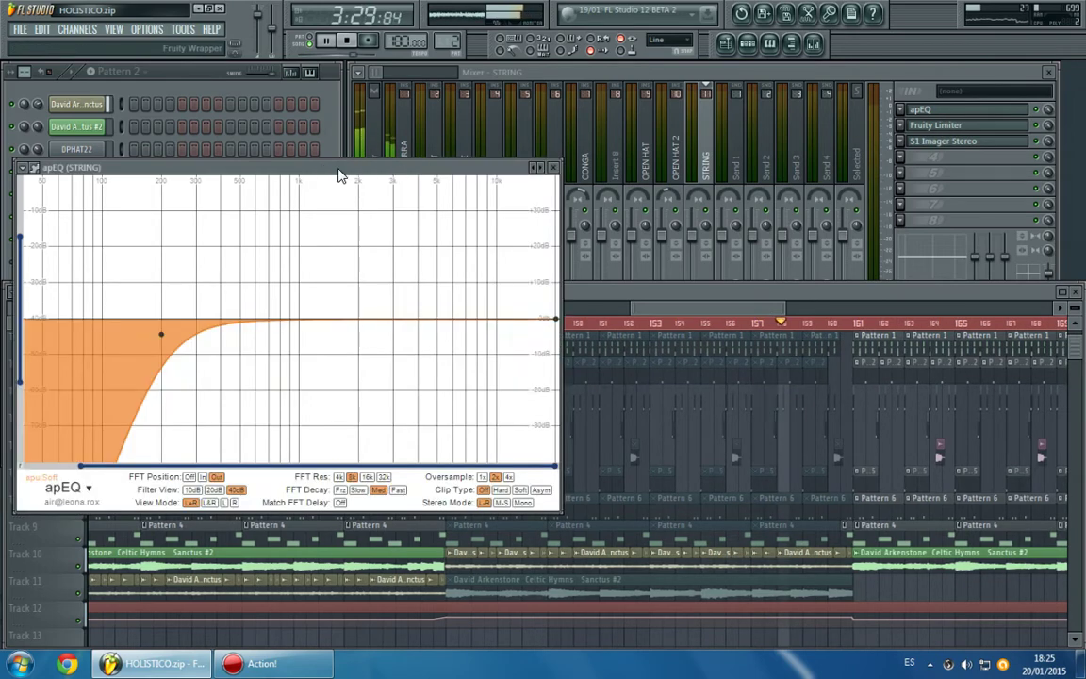
{"action": "left_click", "coordinate": [933, 127]}
{"action": "left_click", "coordinate": [938, 142]}
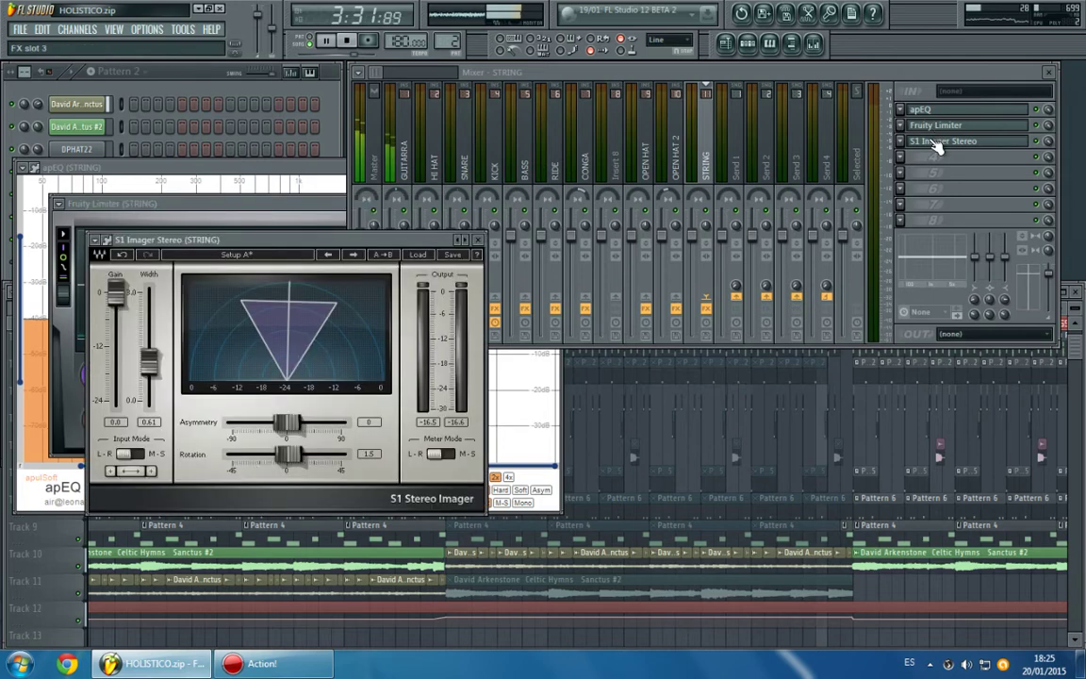
{"action": "left_click", "coordinate": [938, 143]}
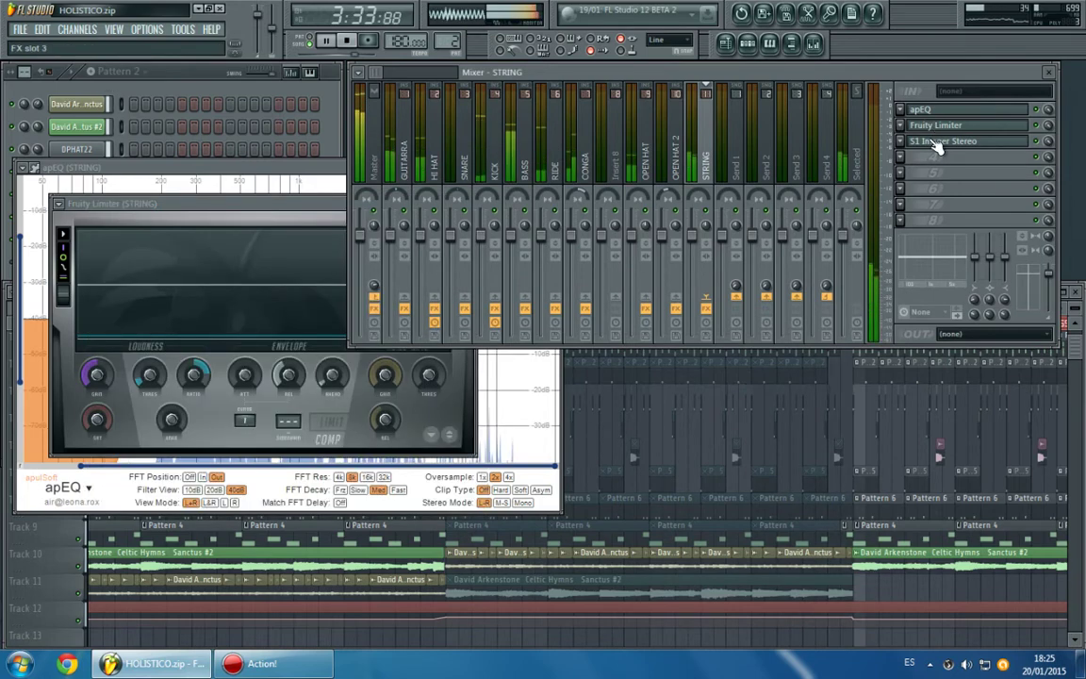
{"action": "left_click", "coordinate": [327, 206]}
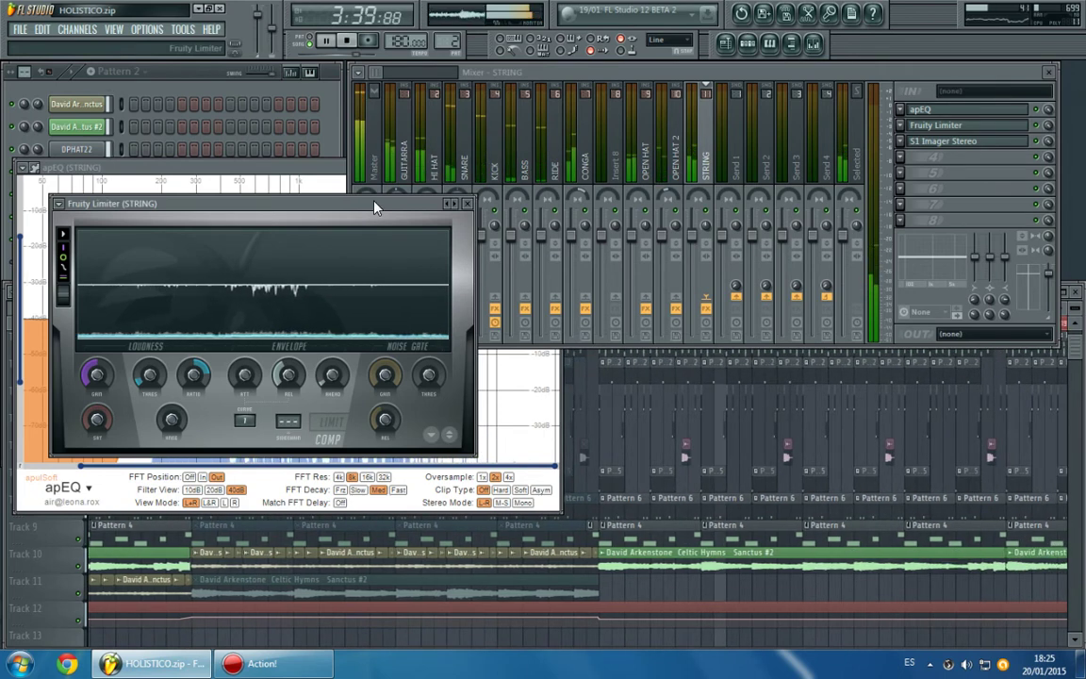
Enlarge the playlist window upward and look over the song arrangement from about bar 145 to 189.
{"action": "left_click", "coordinate": [665, 371]}
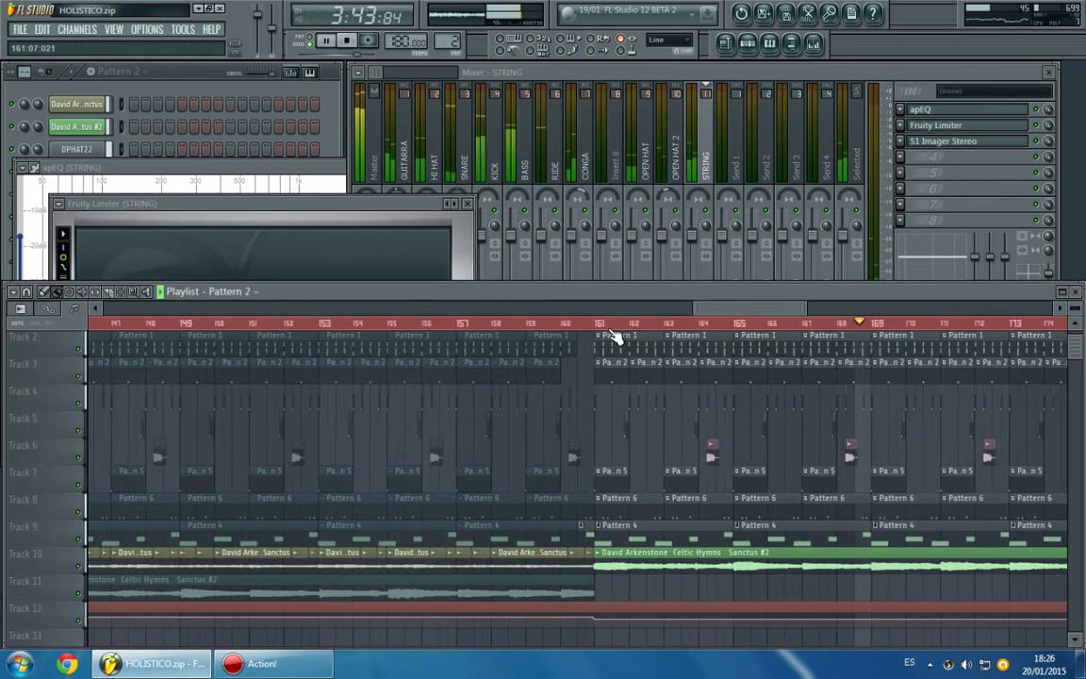
{"action": "left_click_drag", "start_coordinate": [755, 284], "coordinate": [754, 243]}
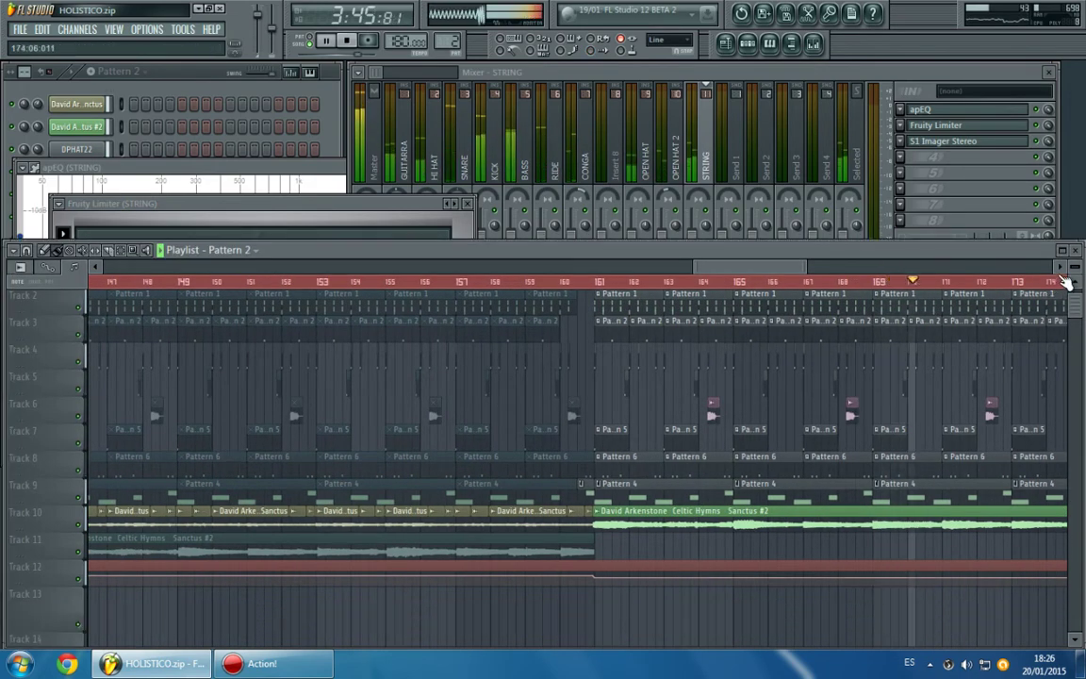
{"action": "scroll", "coordinate": [1075, 267], "scroll_direction": "up", "scroll_amount": 1}
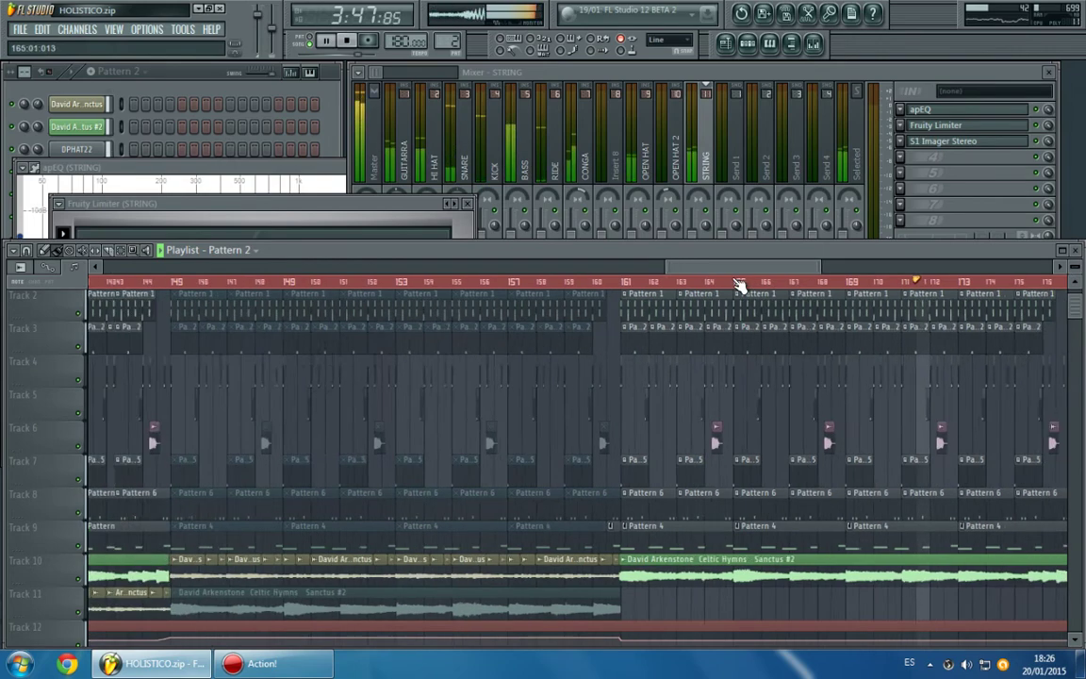
{"action": "scroll", "coordinate": [705, 271], "scroll_direction": "down", "scroll_amount": 2}
{"action": "scroll", "coordinate": [715, 272], "scroll_direction": "up", "scroll_amount": 2}
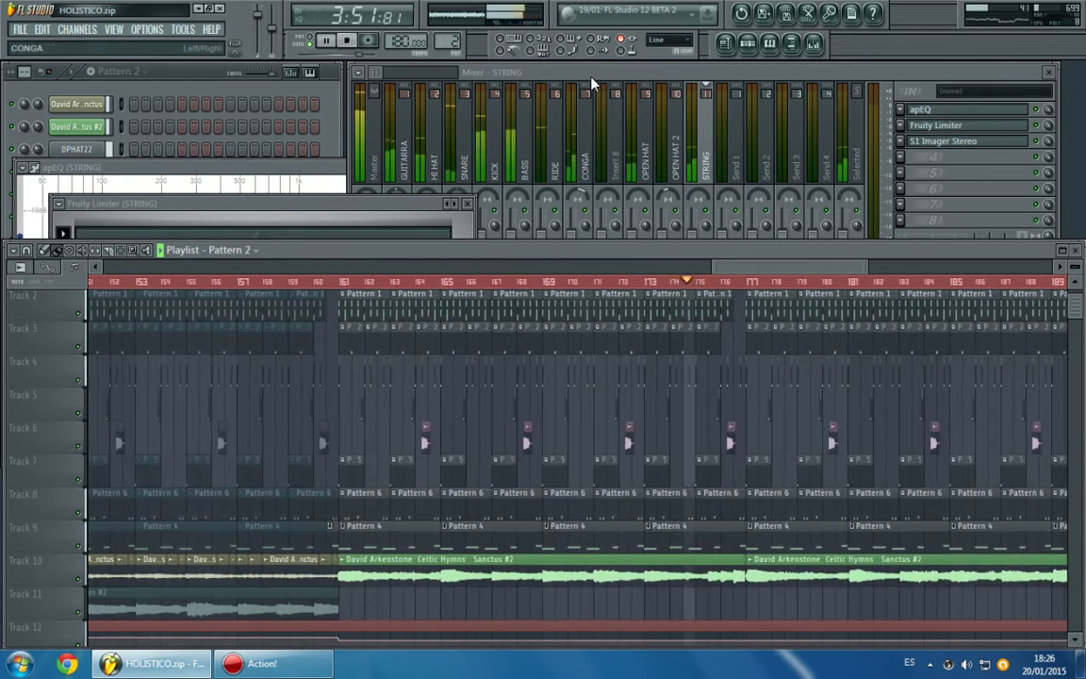
Show the playlist from Track 1 down and enlarge its window further upward over the lower part of the mixer.
{"action": "scroll", "coordinate": [575, 281], "scroll_direction": "up", "scroll_amount": 1}
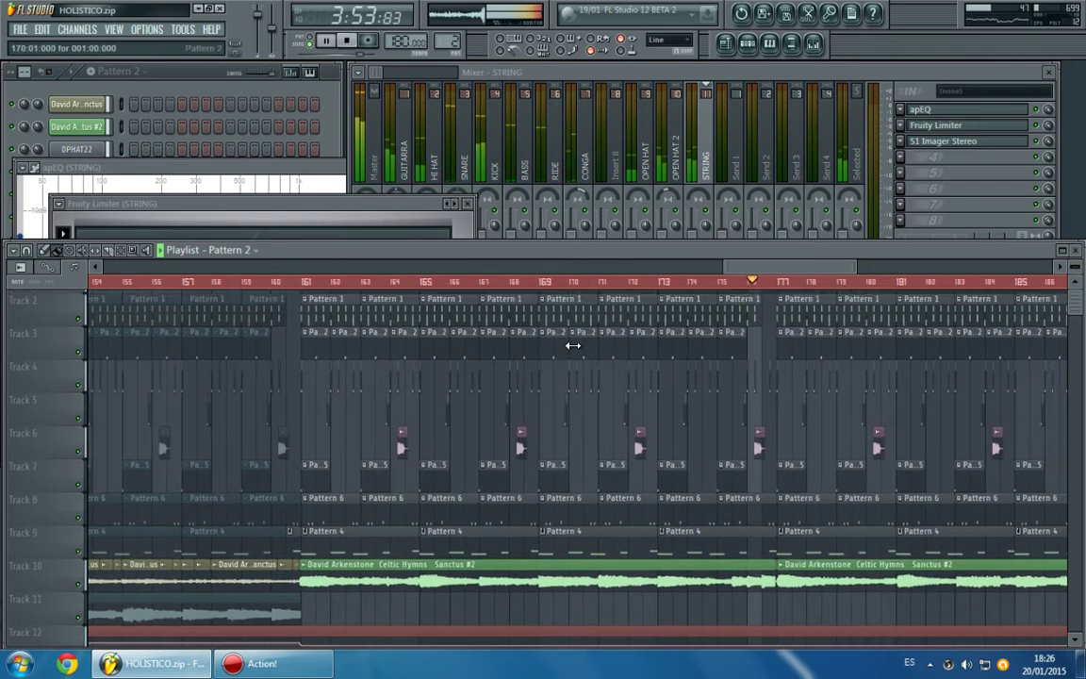
{"action": "scroll", "coordinate": [573, 346], "scroll_direction": "up", "scroll_amount": 1}
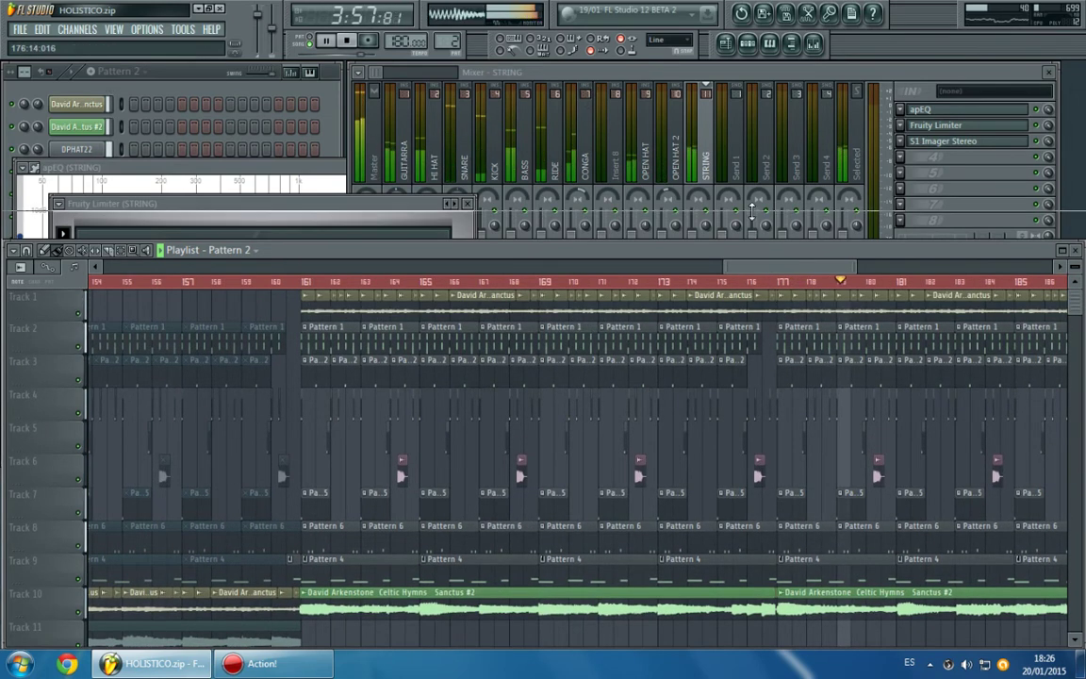
{"action": "left_click_drag", "start_coordinate": [756, 241], "coordinate": [748, 193]}
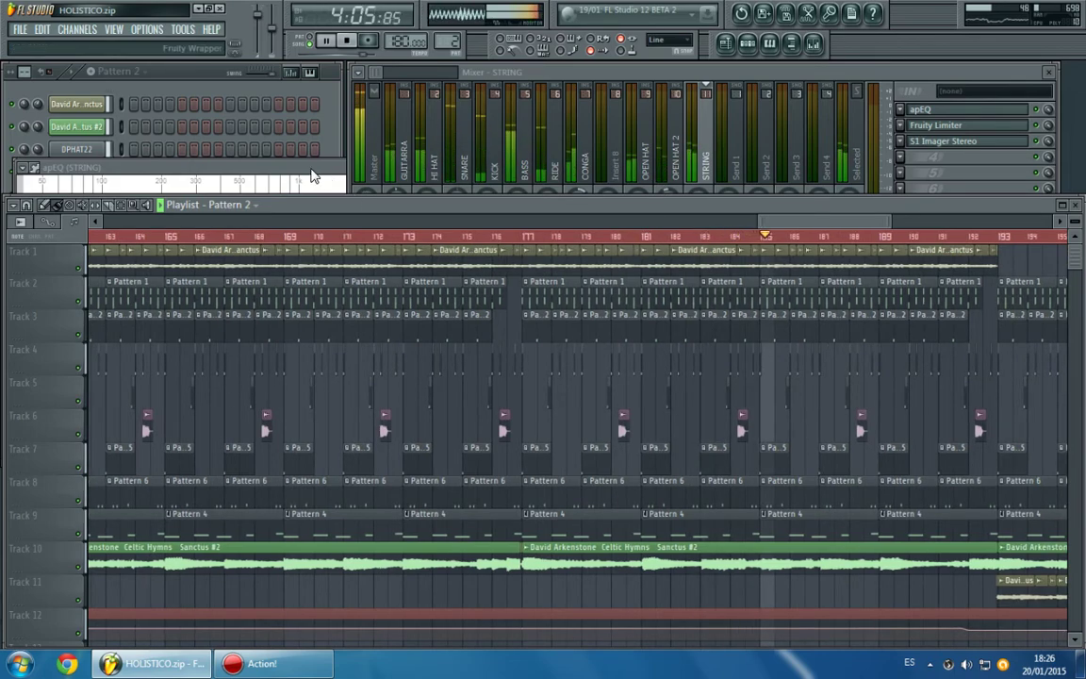
Bring the STRING track's apEQ forward and close it, and select the Master track in the mixer.
{"action": "left_click", "coordinate": [299, 178]}
{"action": "left_click", "coordinate": [554, 169]}
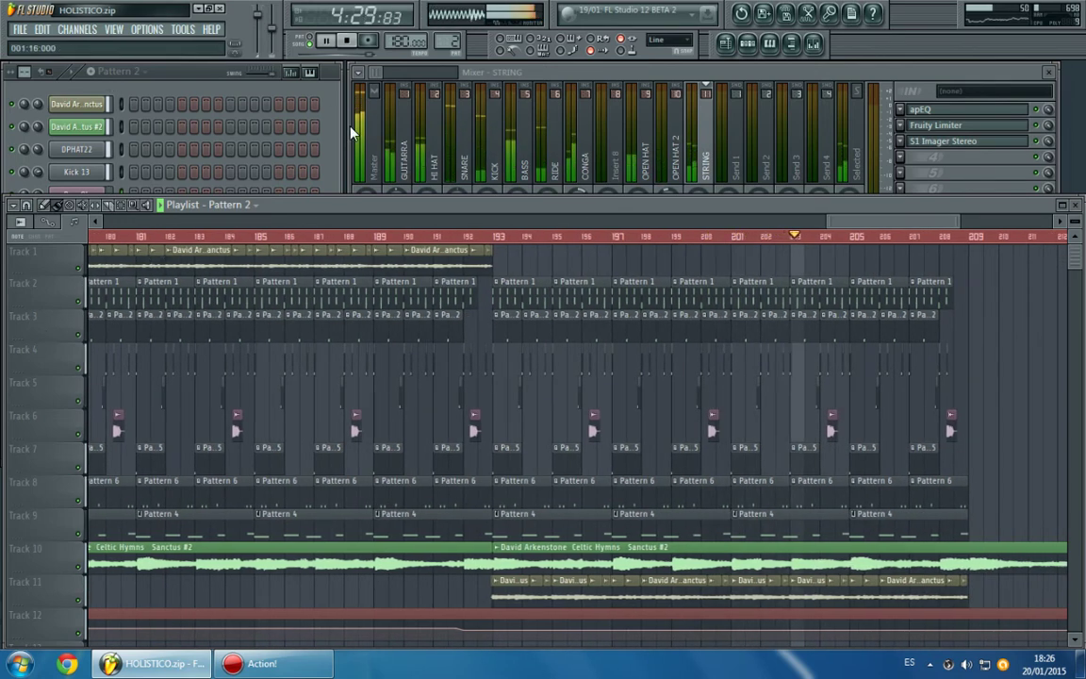
{"action": "left_click", "coordinate": [368, 141]}
Select Pattern 1 through its playlist clip at bar 193 and look over the end of the arrangement up to about bar 221.
{"action": "left_click", "coordinate": [522, 281]}
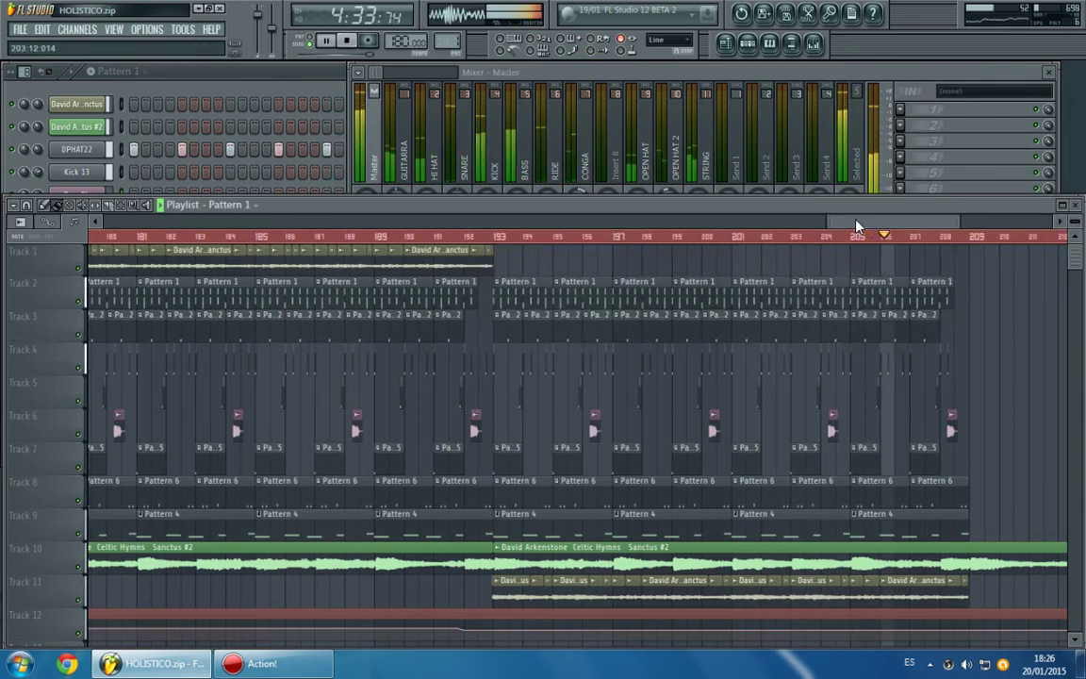
{"action": "left_click_drag", "start_coordinate": [857, 226], "coordinate": [897, 220]}
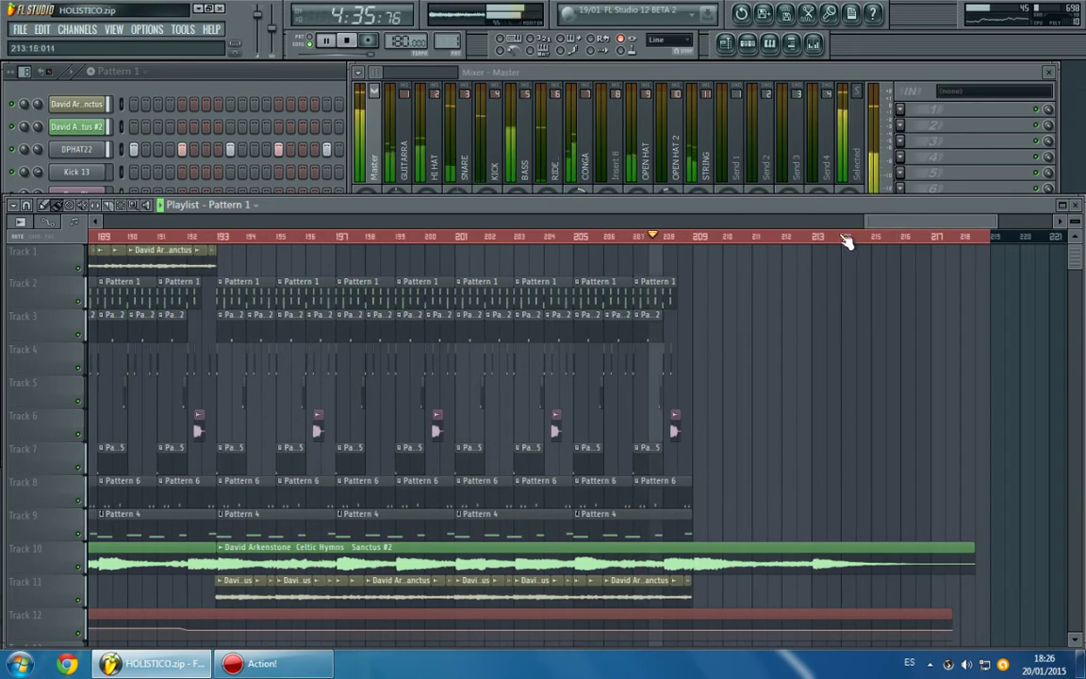